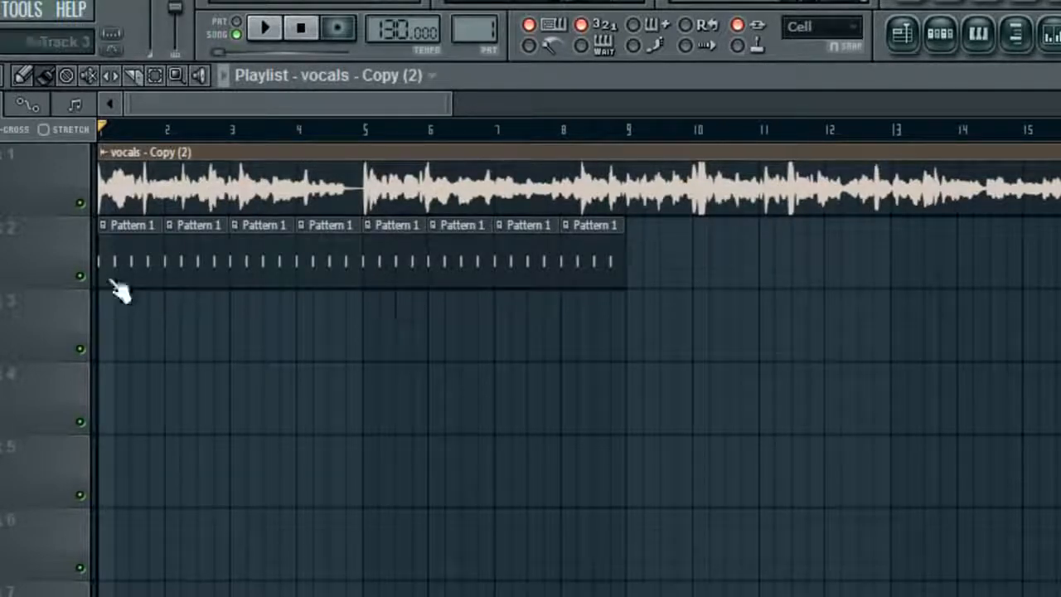
pyautogui.click(80, 277)
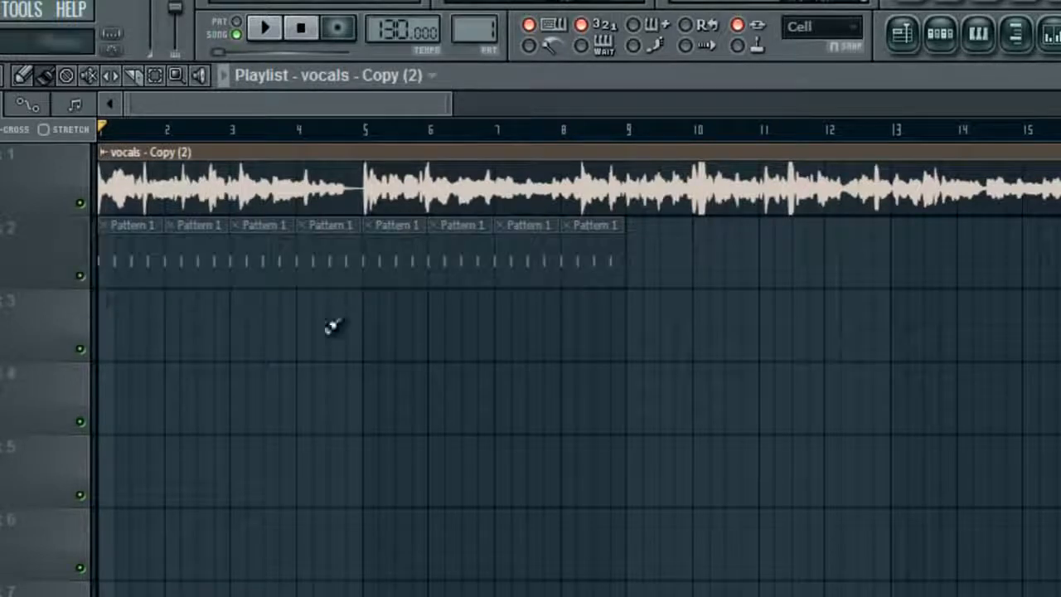
pyautogui.click(277, 36)
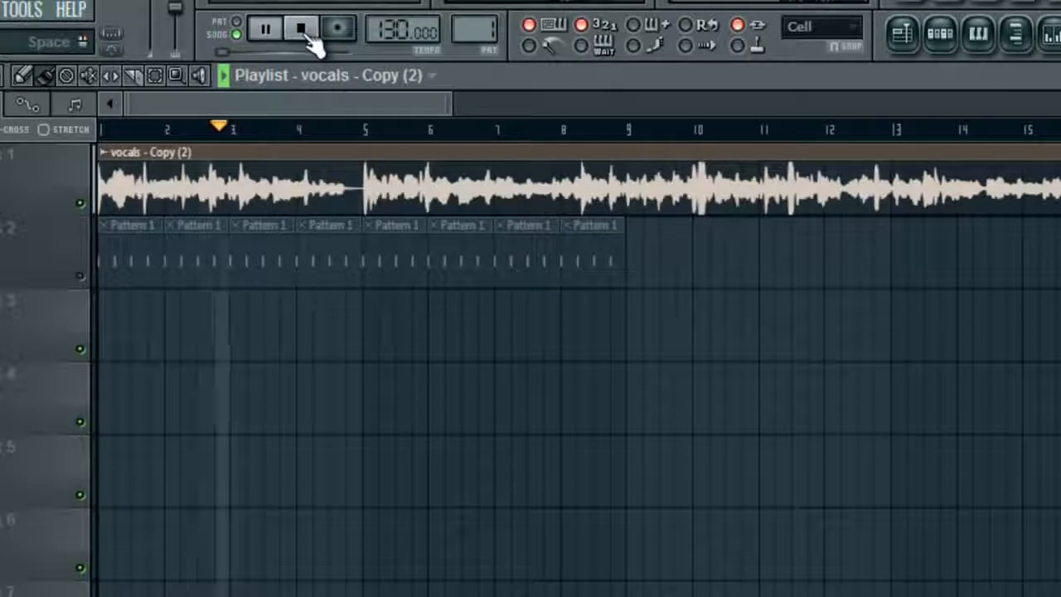
pyautogui.click(309, 36)
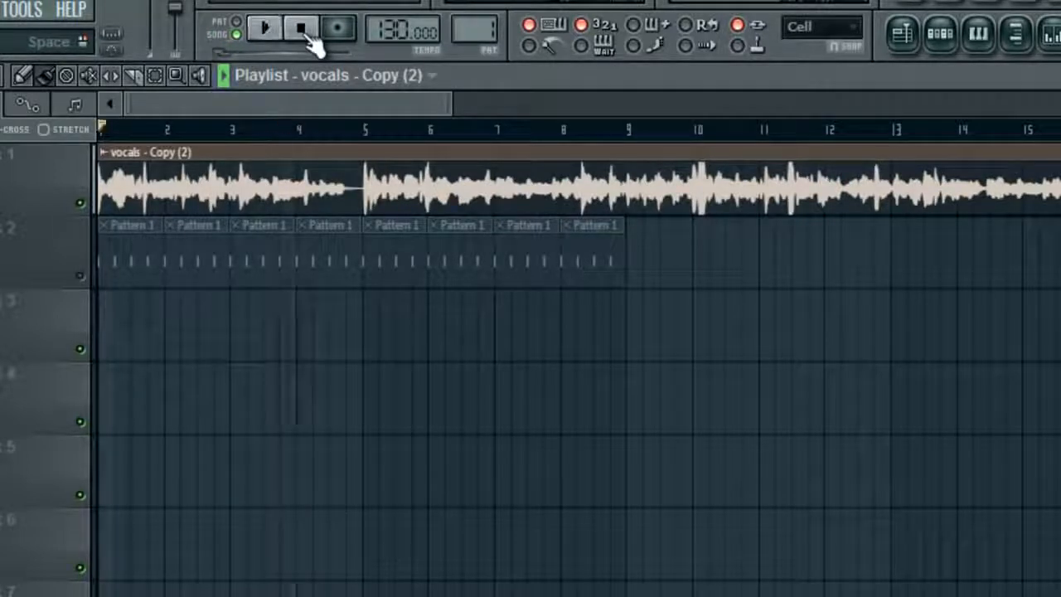
pyautogui.click(81, 276)
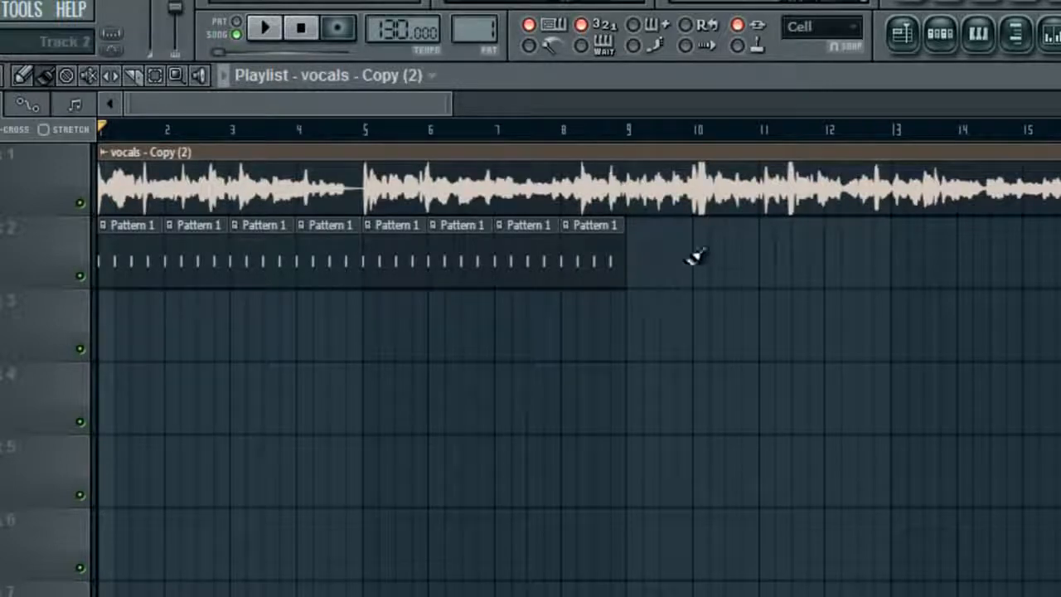
pyautogui.doubleClick(598, 265)
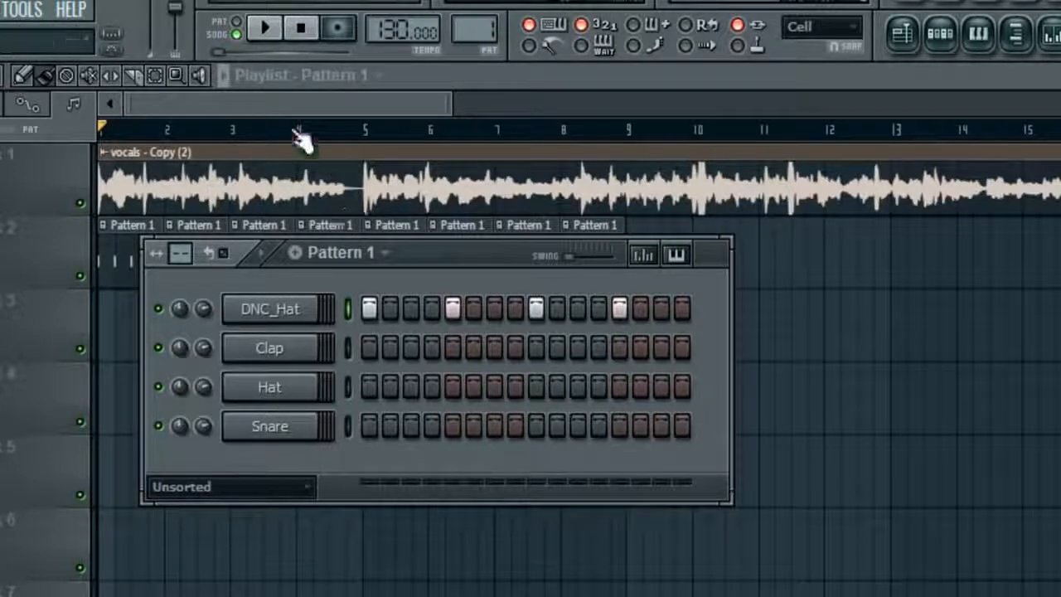
pyautogui.click(288, 103)
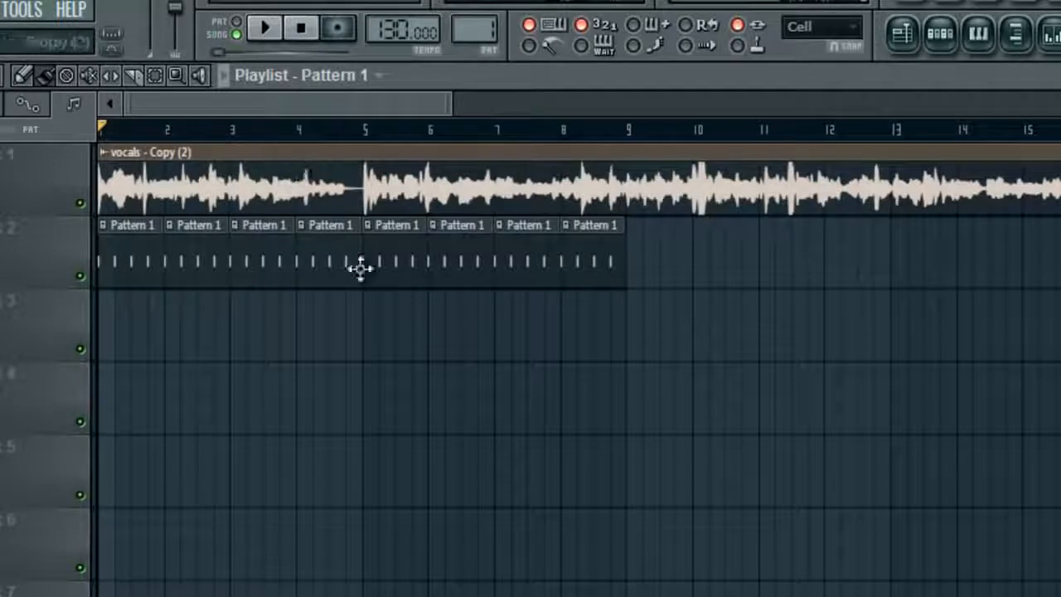
pyautogui.click(267, 40)
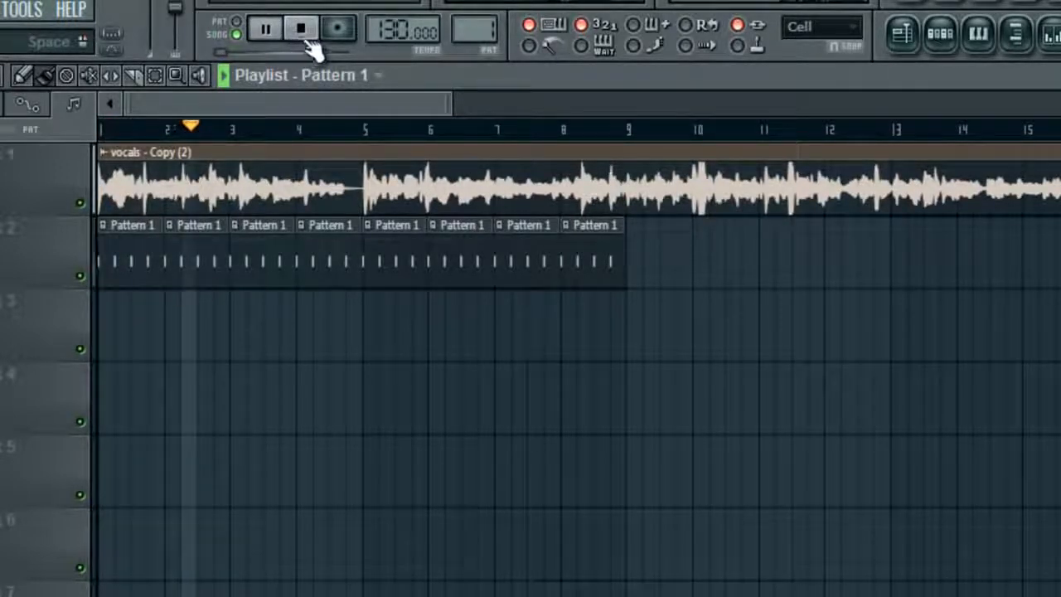
pyautogui.click(302, 32)
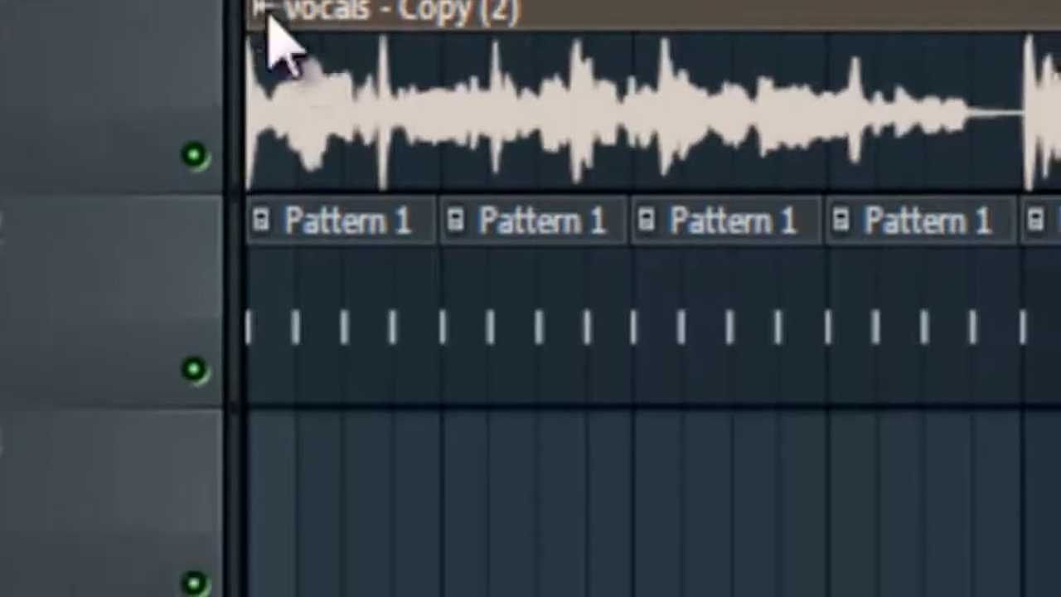
# Run Detect tempo on the vocals clip with the 100–200 BPM range, yielding 140 BPM
pyautogui.click(266, 164)
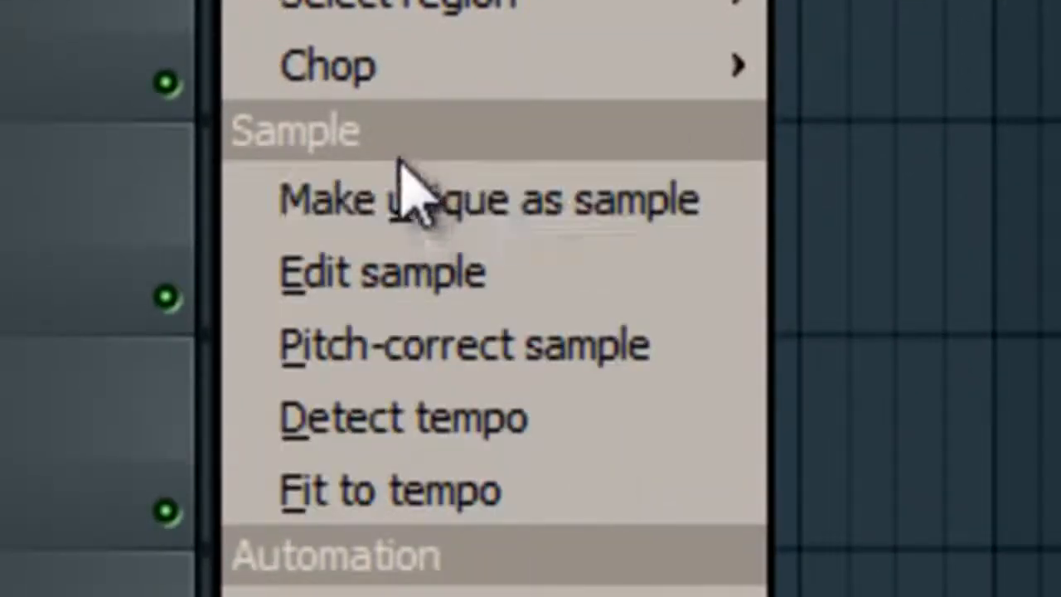
pyautogui.click(485, 429)
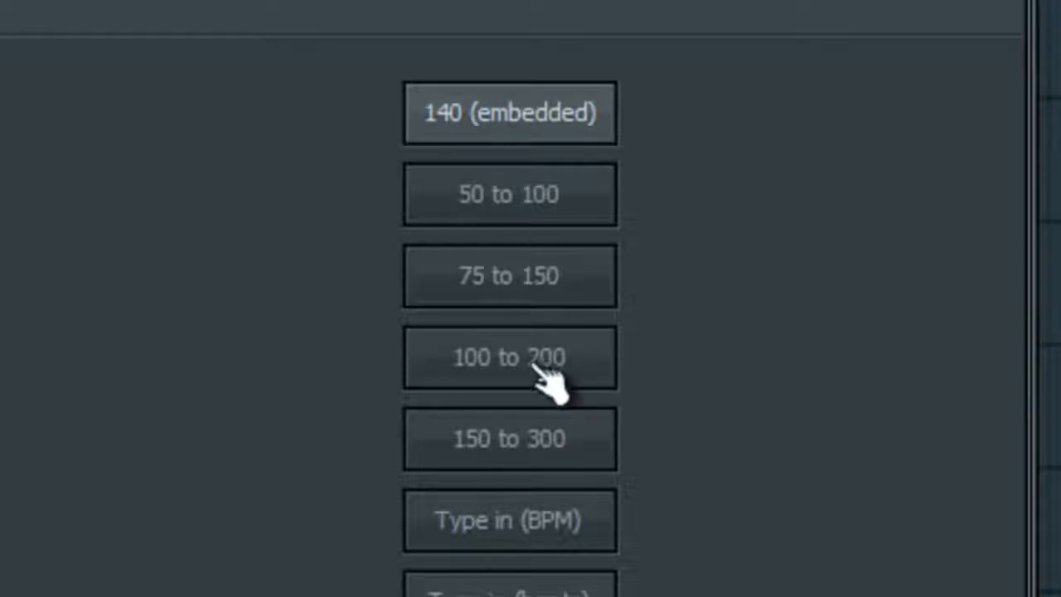
pyautogui.click(540, 371)
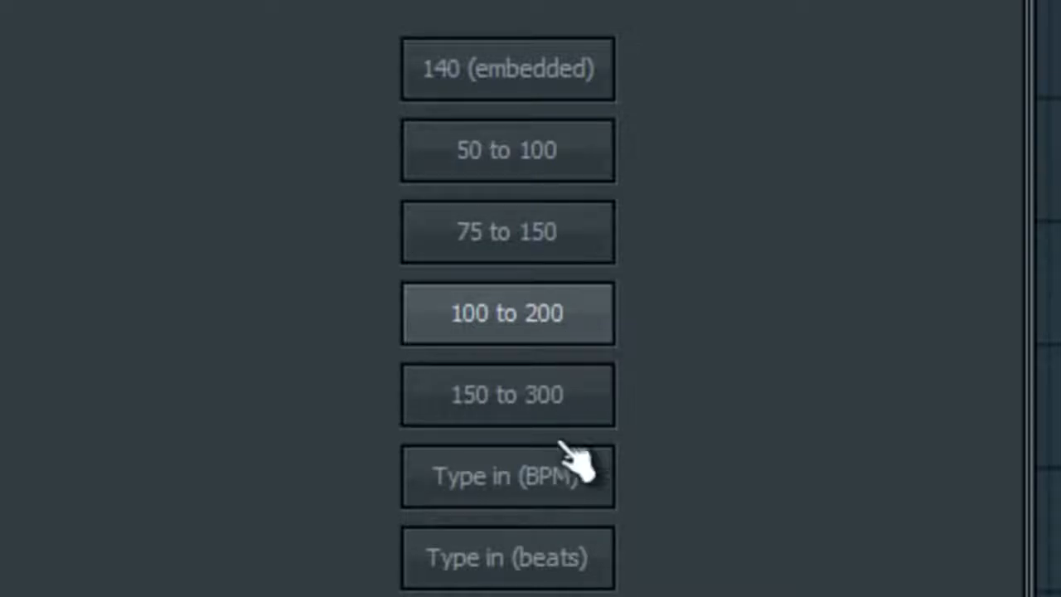
pyautogui.click(583, 341)
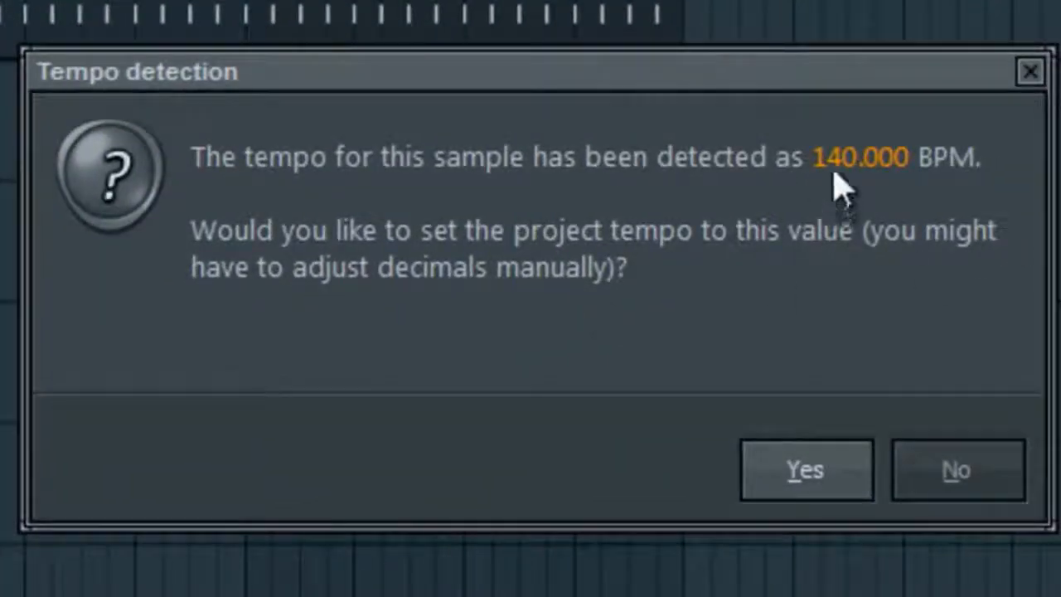
# Dismiss the detection prompt, set the project tempo to 140 BPM, then play and stop the song
pyautogui.click(1030, 74)
pyautogui.moveTo(525, 68); pyautogui.dragTo(524, 48)
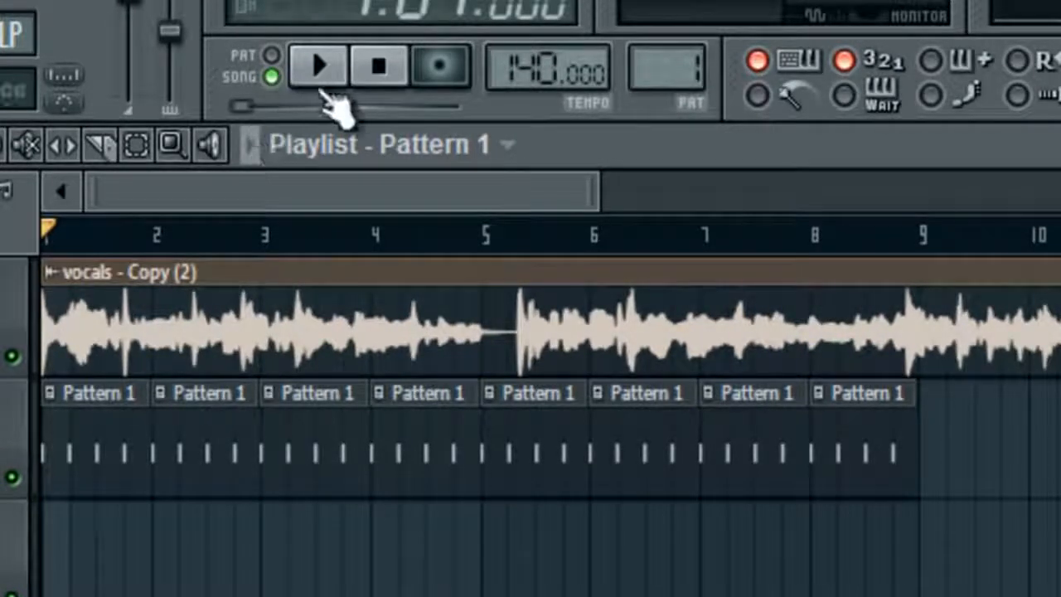
pyautogui.click(319, 68)
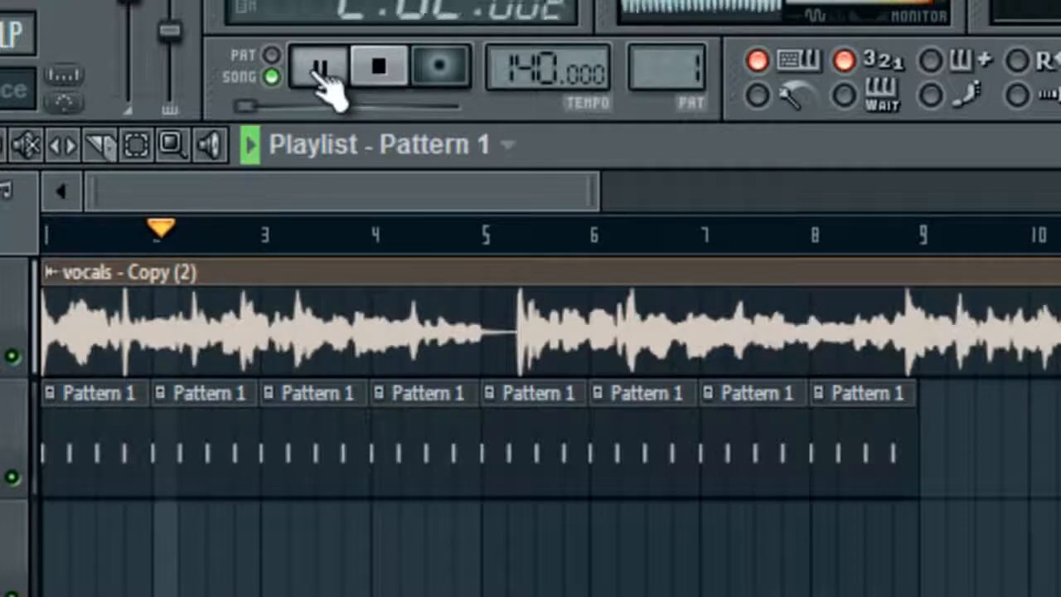
pyautogui.click(381, 71)
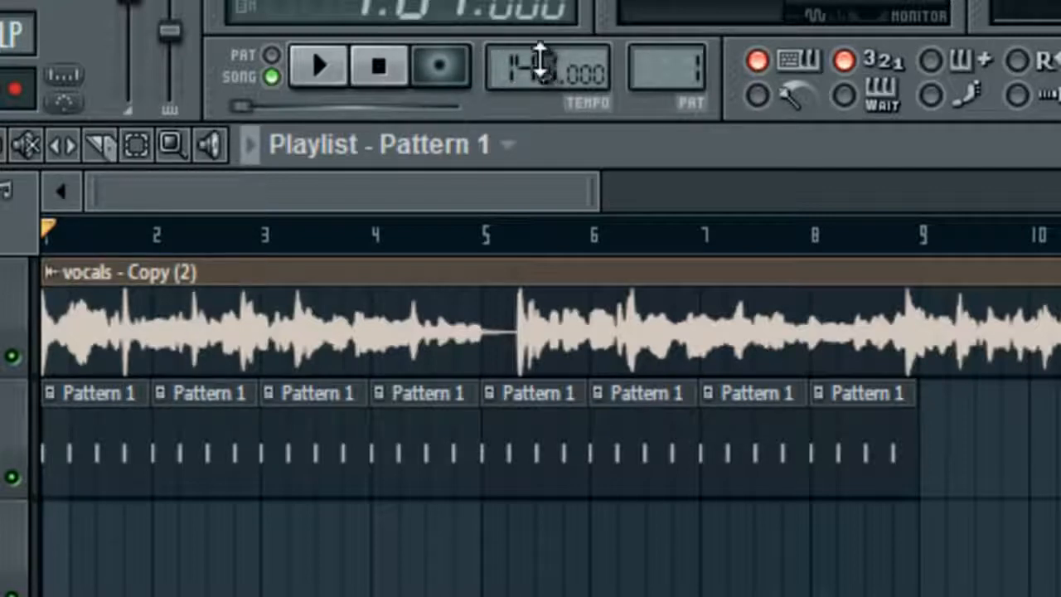
# Set the project tempo to 172 BPM and fit the vocals clip to tempo using the 100–200 range
pyautogui.moveTo(540, 62); pyautogui.dragTo(540, 36)
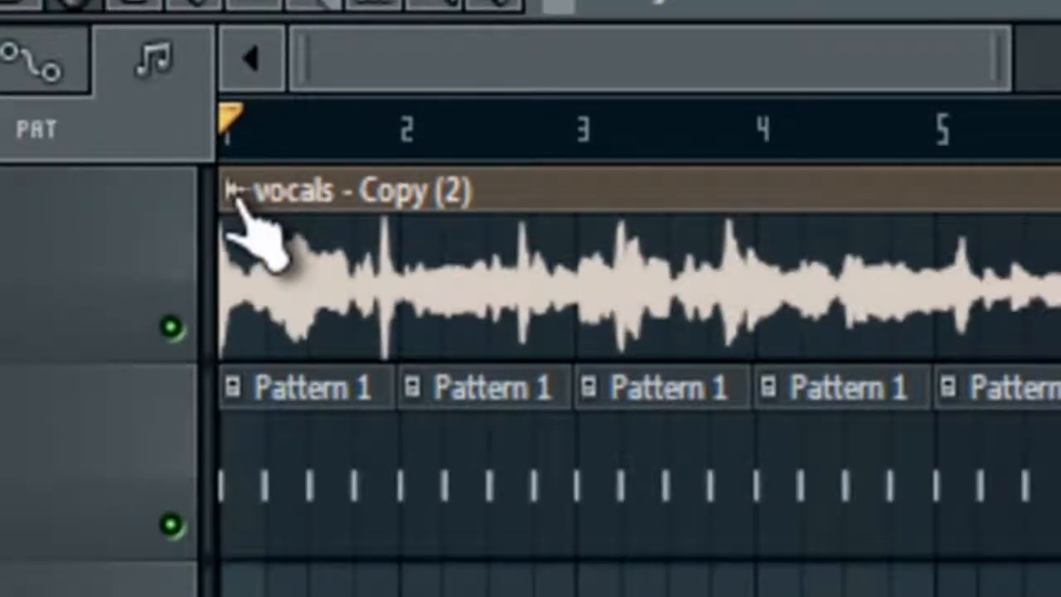
pyautogui.click(235, 191)
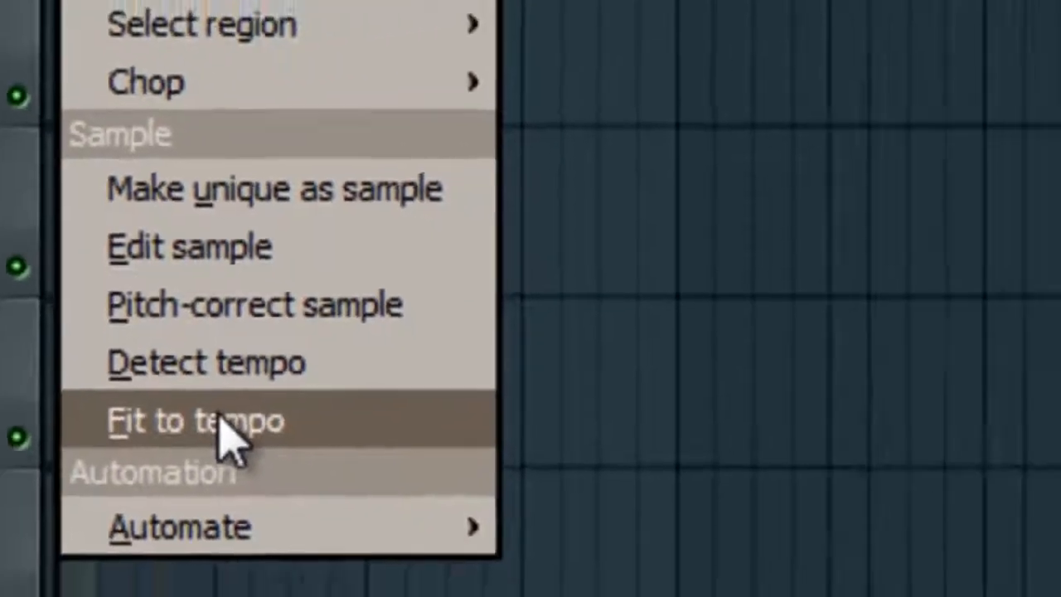
pyautogui.click(418, 472)
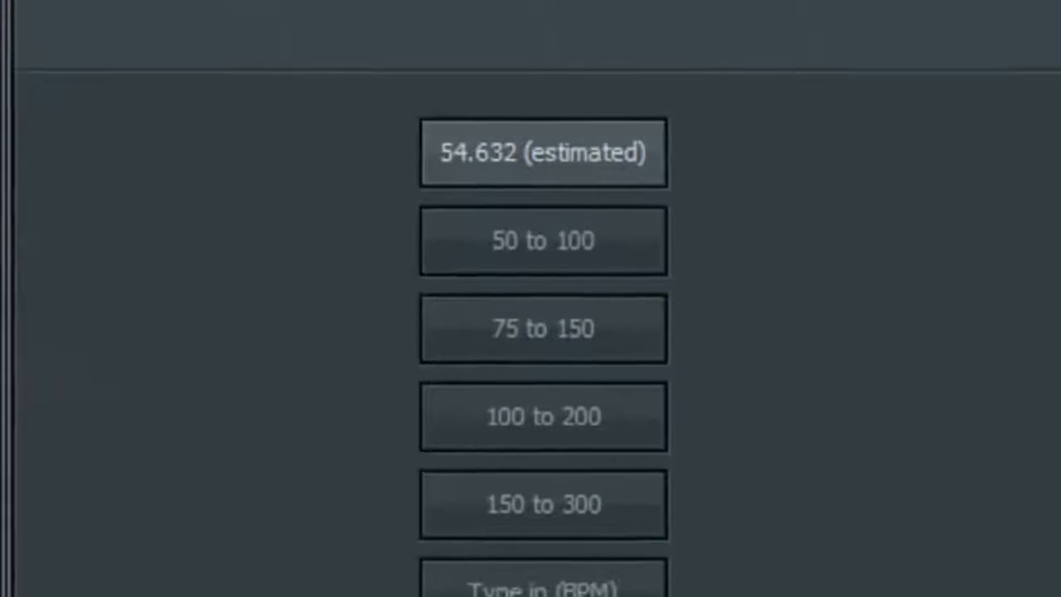
pyautogui.click(620, 422)
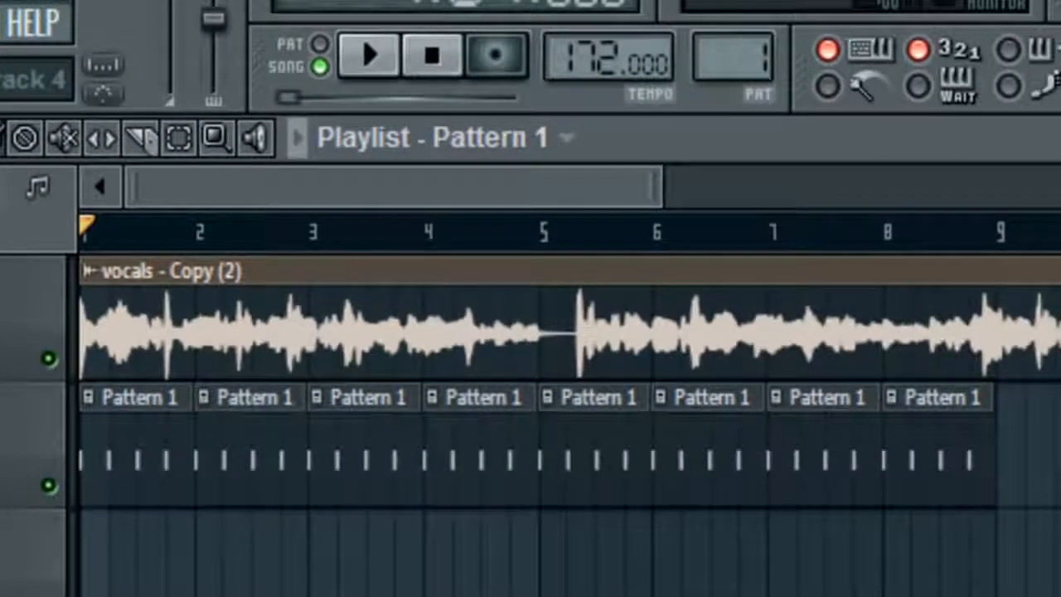
pyautogui.click(369, 56)
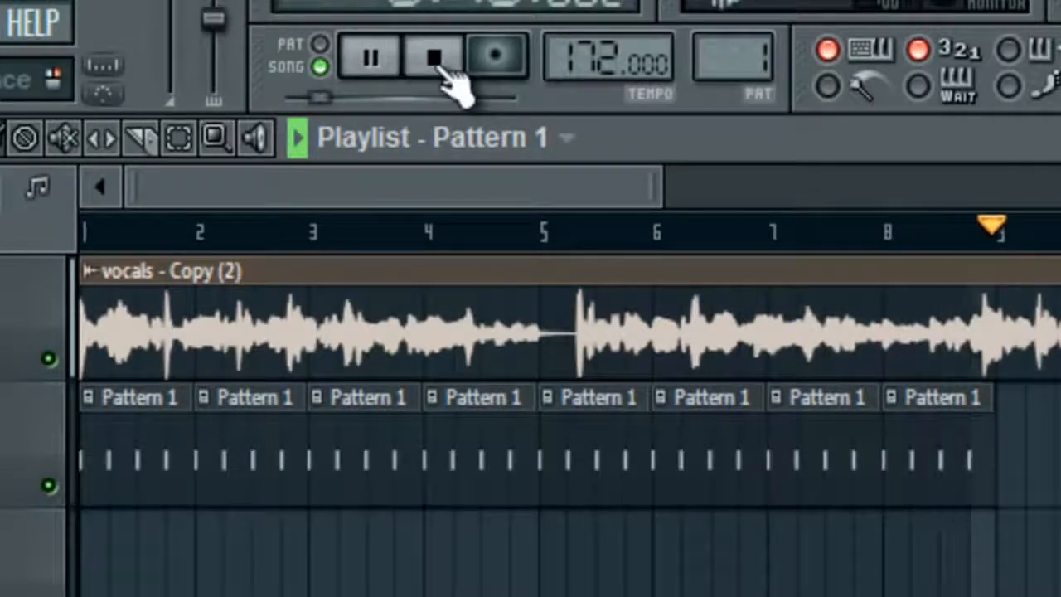
pyautogui.click(437, 60)
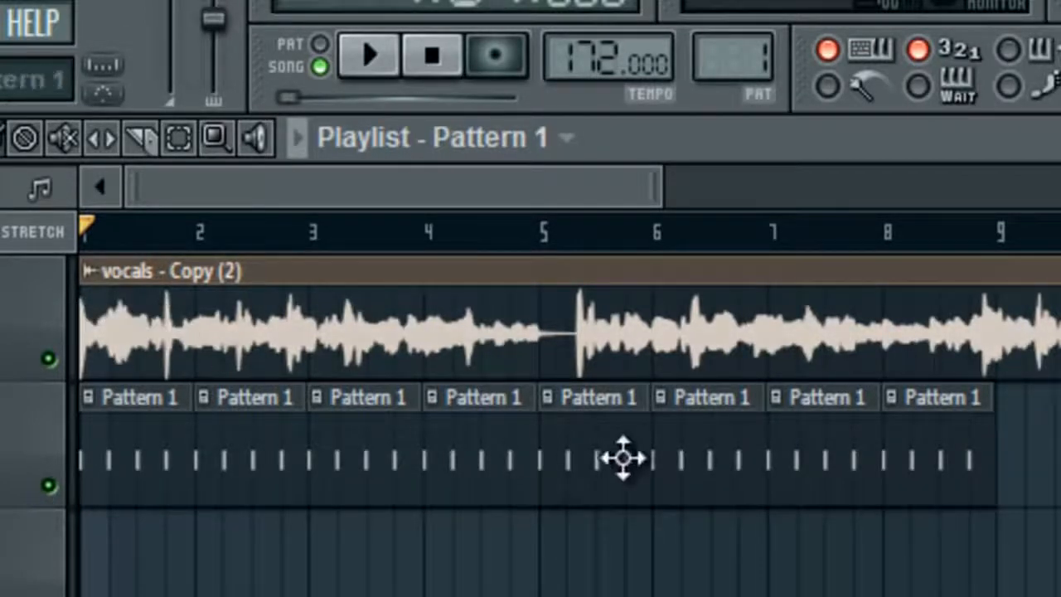
pyautogui.scroll(2, 389, 414)
pyautogui.hscroll(-3, 232, 213)
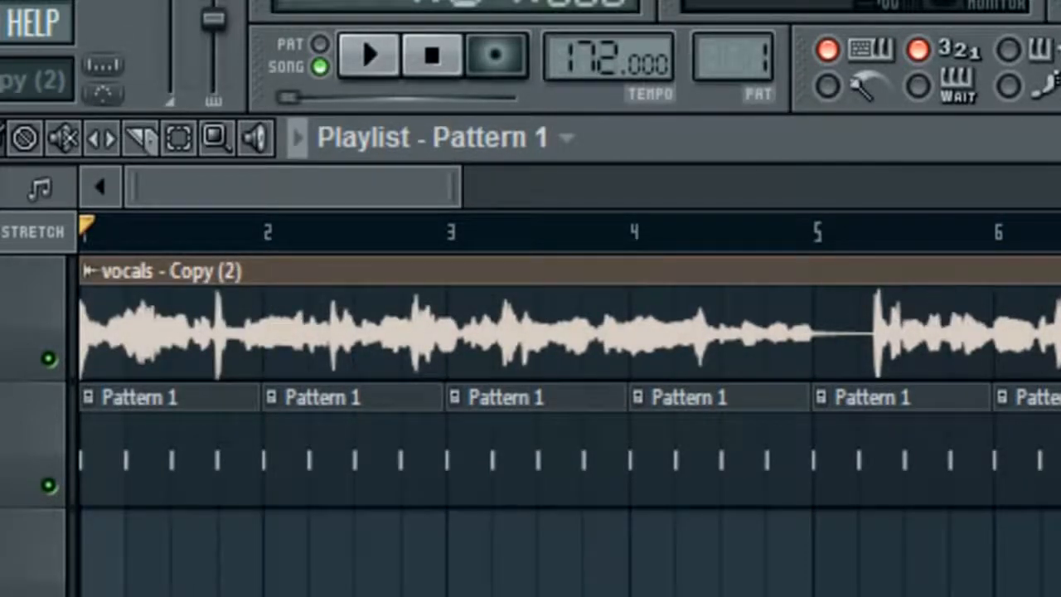
pyautogui.scroll(-2, 572, 547)
pyautogui.scroll(-6, 572, 547)
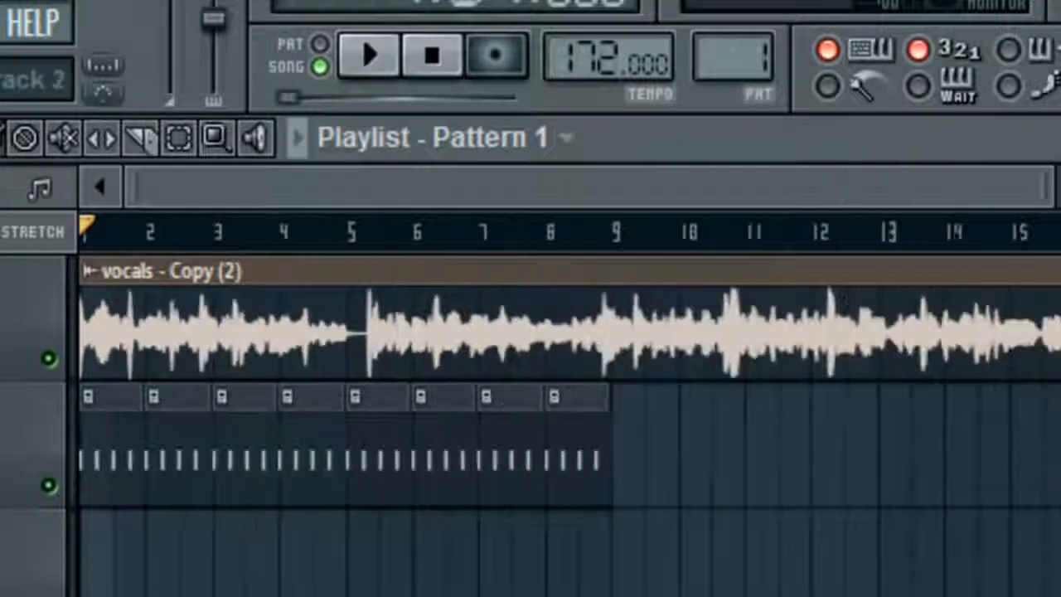
pyautogui.scroll(7, 1052, 439)
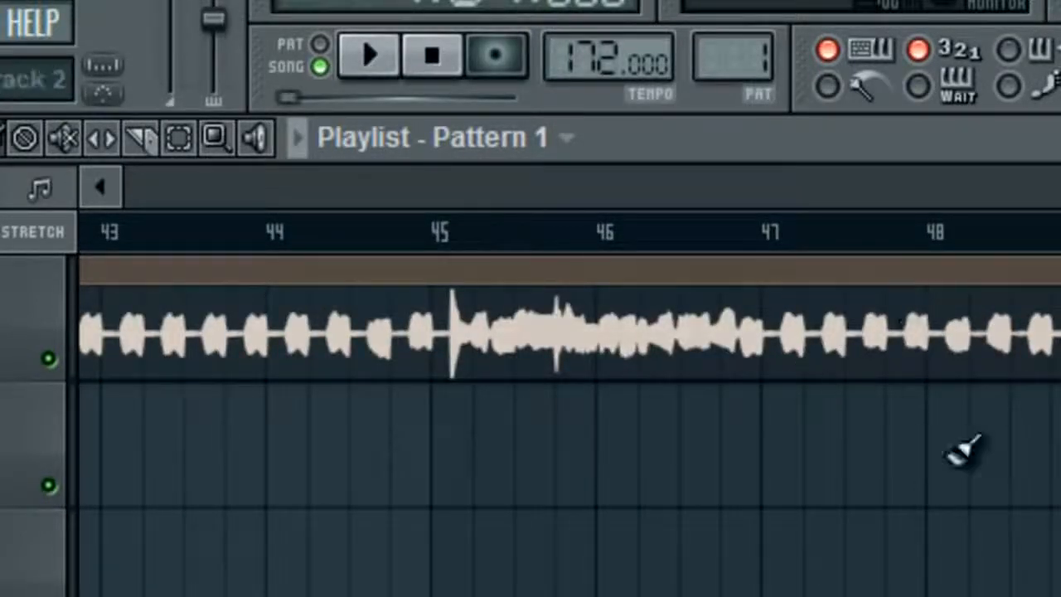
pyautogui.scroll(-6, 1052, 439)
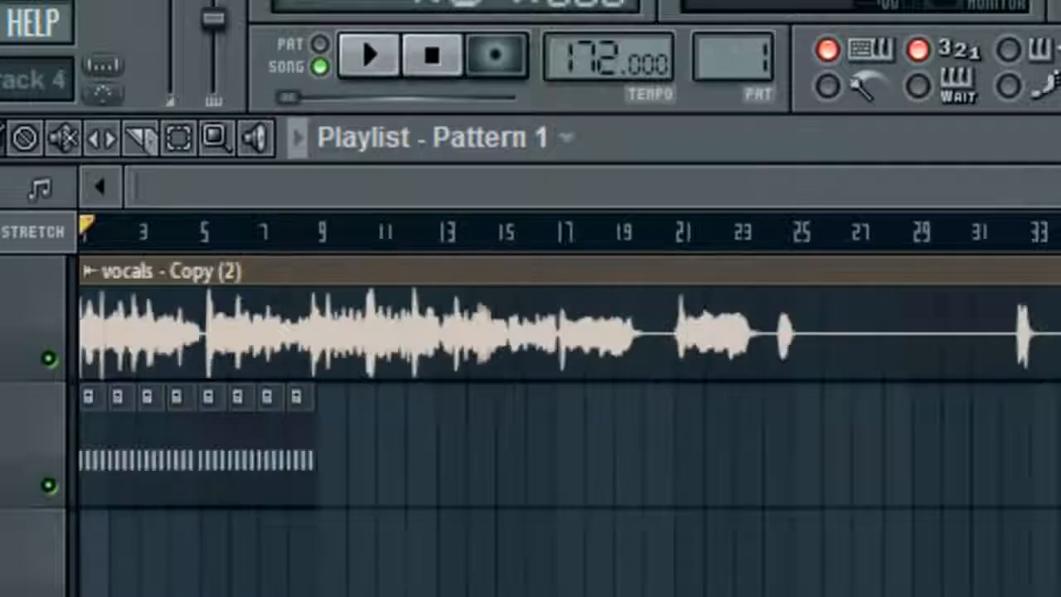
pyautogui.scroll(5, 278, 270)
pyautogui.moveTo(281, 202); pyautogui.dragTo(32, 201)
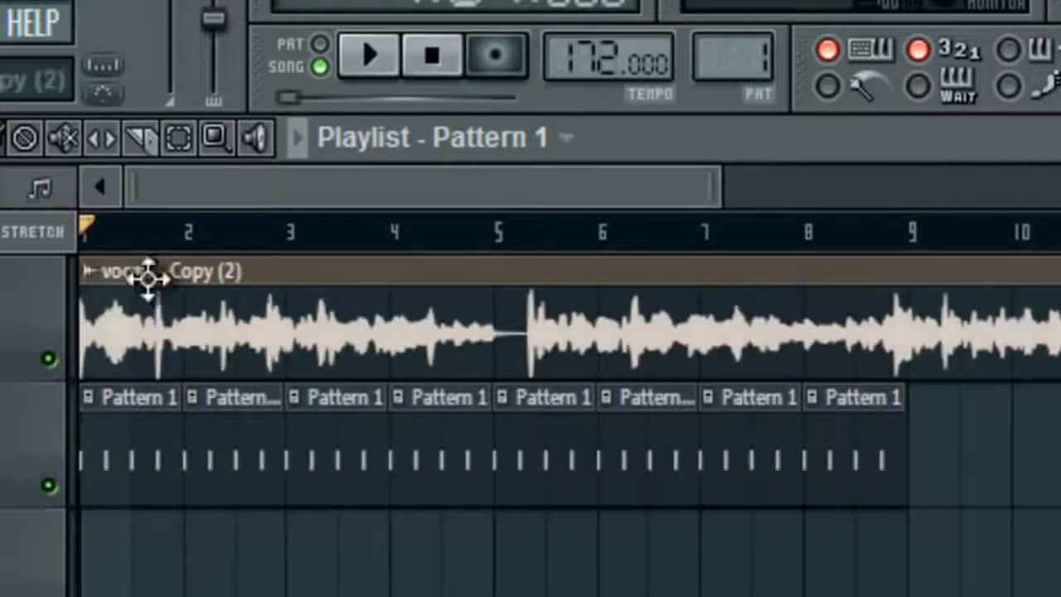
pyautogui.scroll(-2, 203, 406)
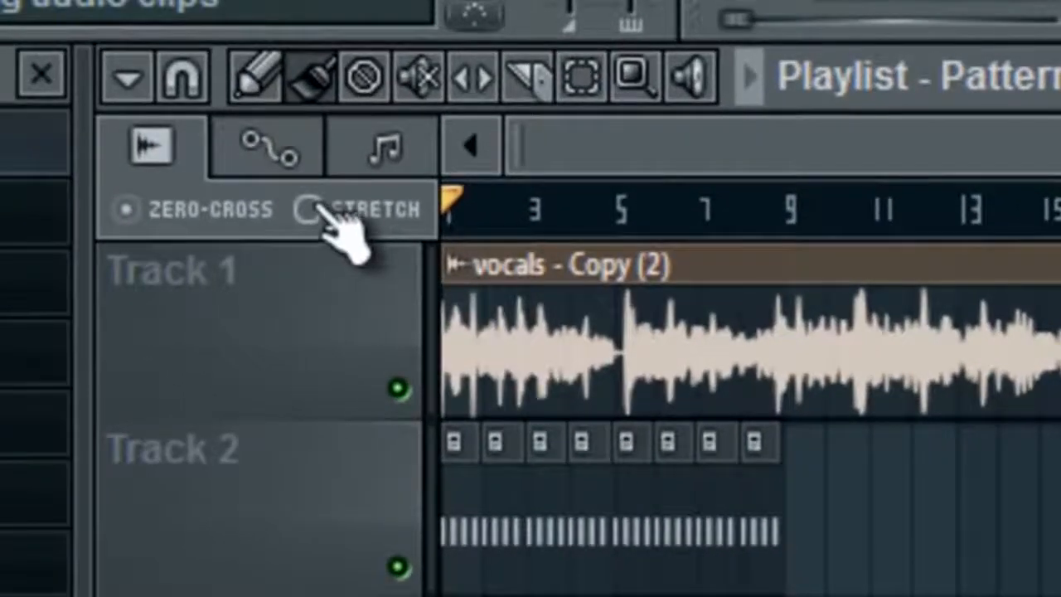
# Switch the playlist's audio clip resize mode from ZERO-CROSS to STRETCH
pyautogui.click(325, 209)
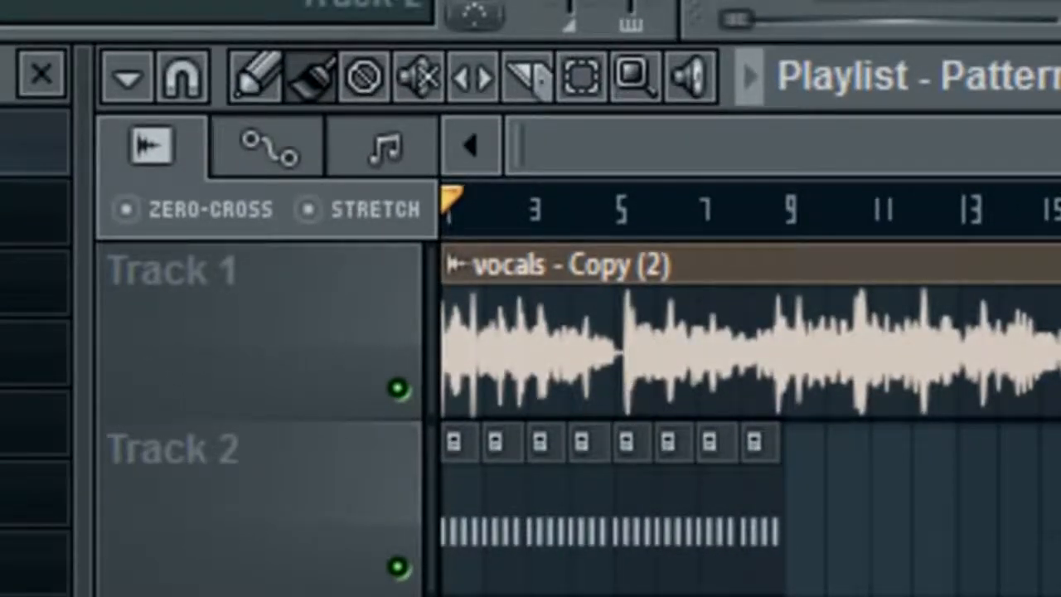
# Dismiss the vocals clip's options list, then mute Track 1 and Track 2
pyautogui.click(454, 267)
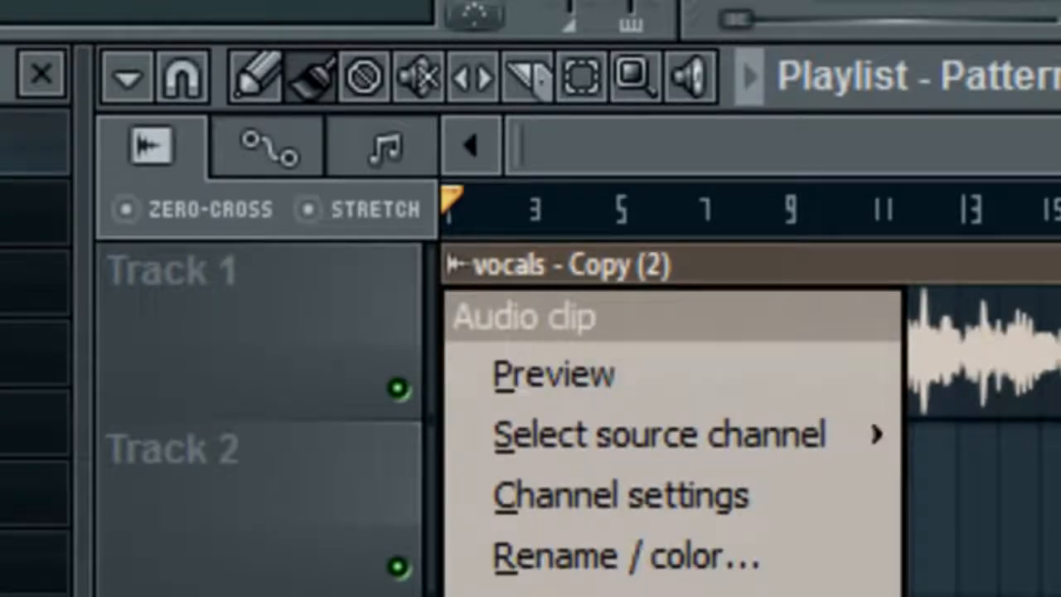
pyautogui.press('Escape')
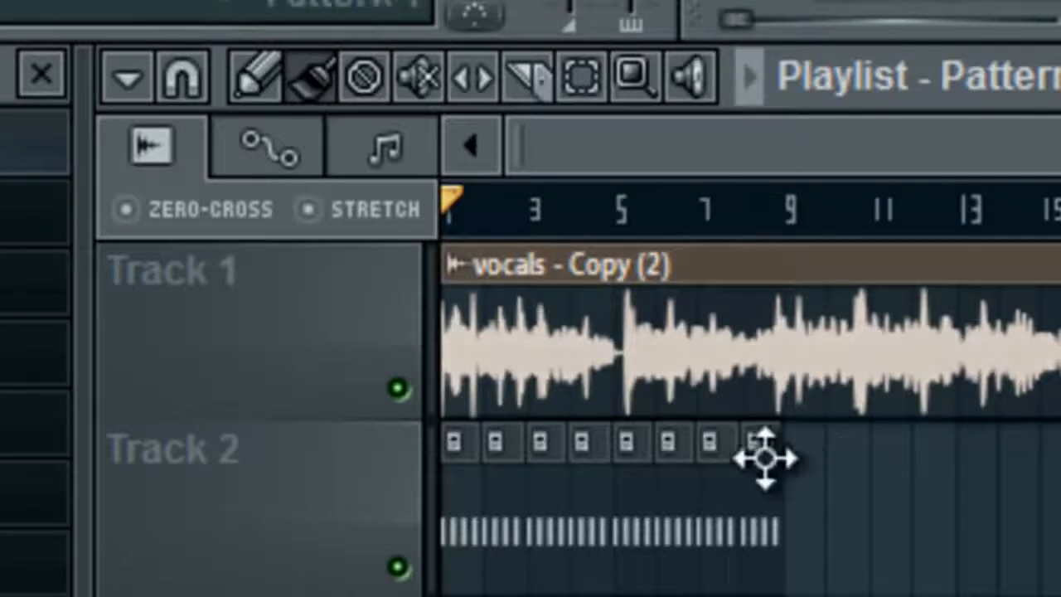
pyautogui.click(398, 387)
pyautogui.click(397, 567)
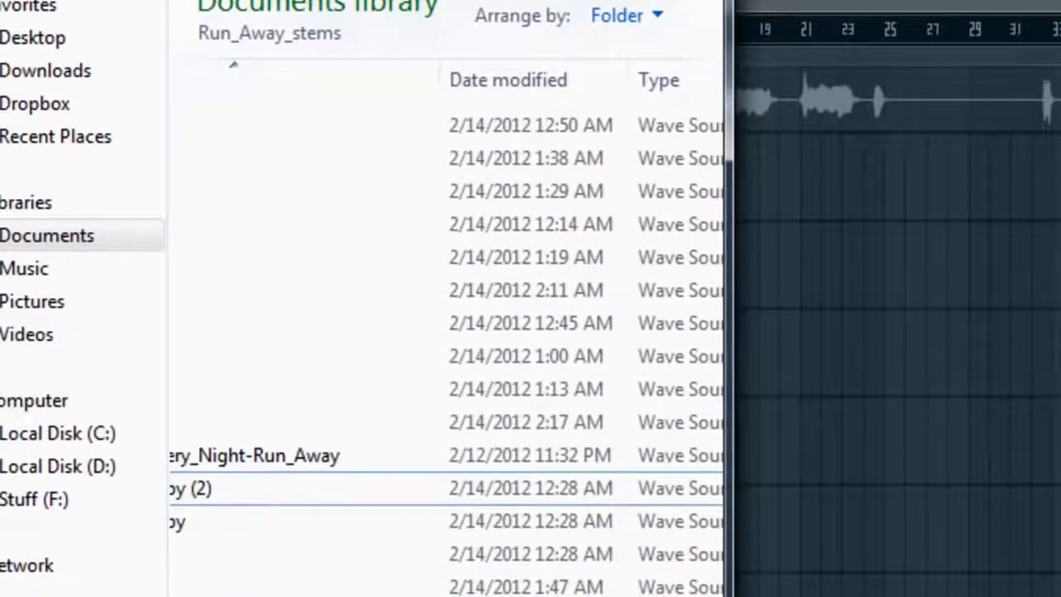
# Drag the original vocals file from the stems folder onto Track 3 and move it to bar 1
pyautogui.hscroll(-3, 448, 332)
pyautogui.click(289, 561)
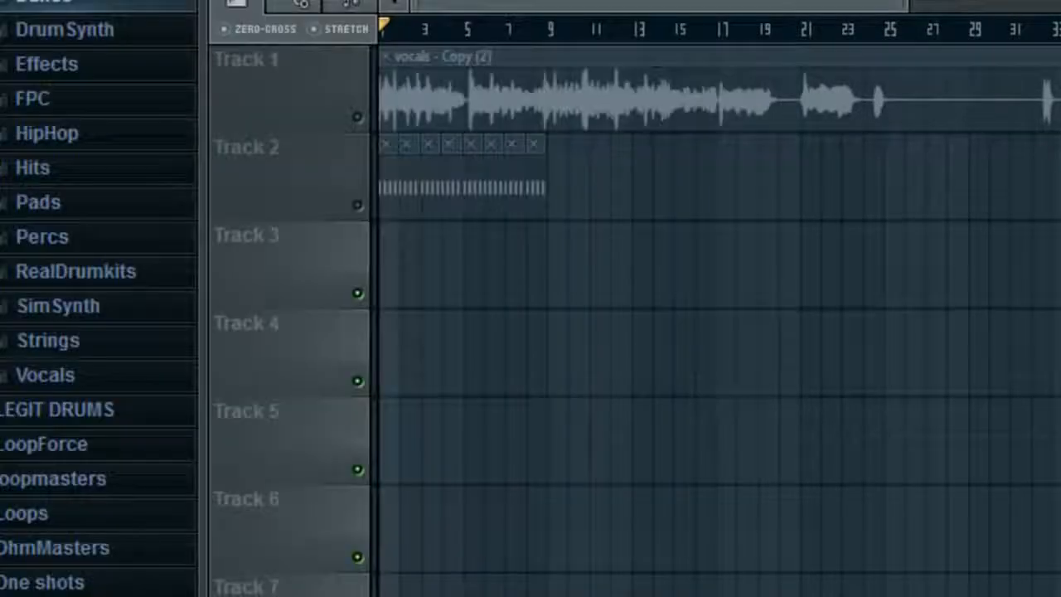
pyautogui.moveTo(388, 352); pyautogui.dragTo(372, 271)
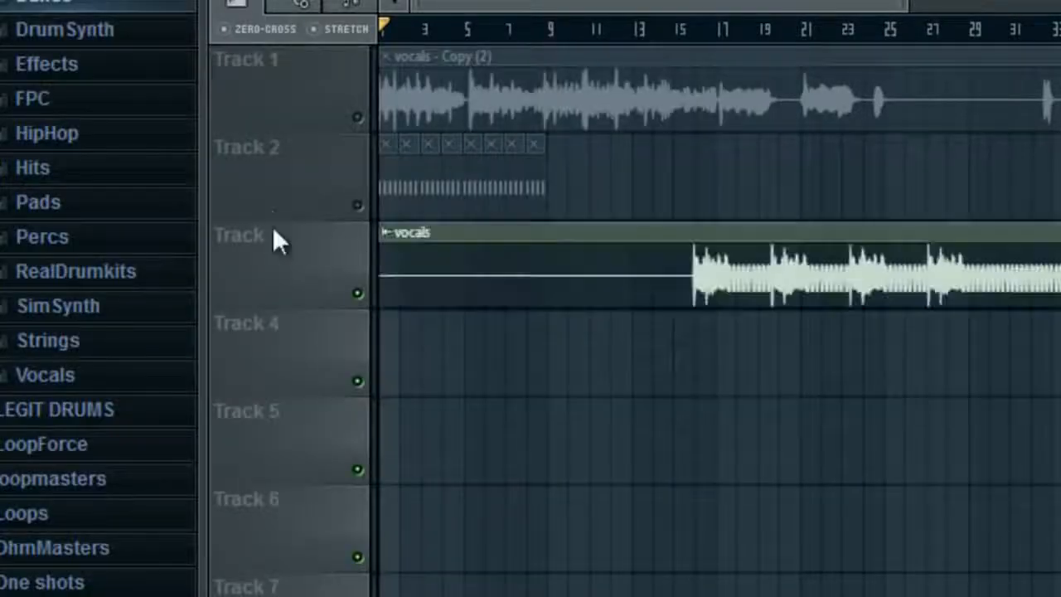
pyautogui.rightClick(388, 280)
pyautogui.moveTo(701, 269); pyautogui.dragTo(131, 260)
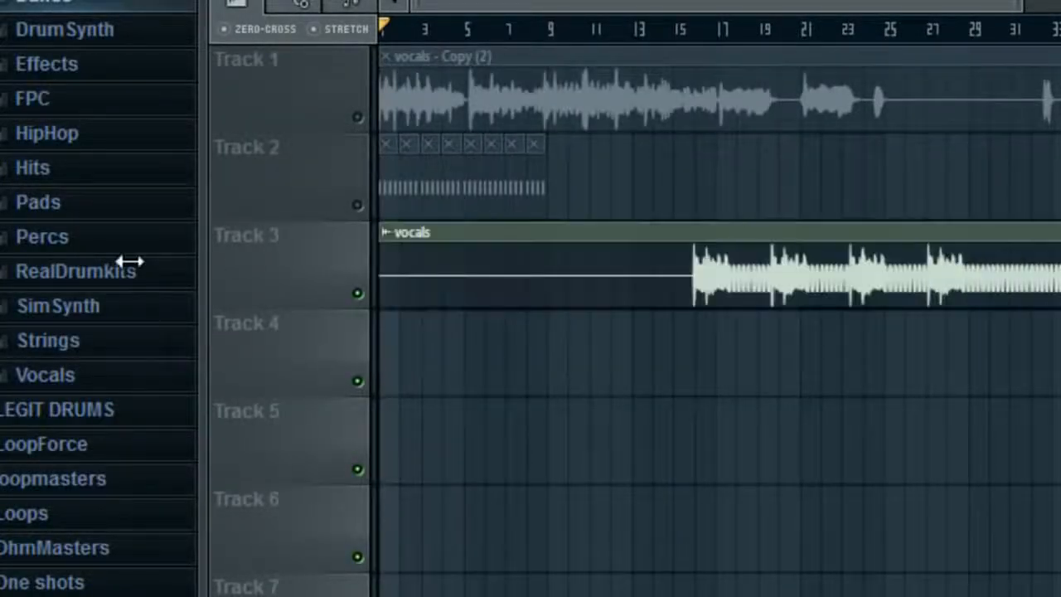
# Turn on STRETCH, re-place the vocals clip on Track 3, and play it back
pyautogui.click(317, 30)
pyautogui.moveTo(382, 300); pyautogui.dragTo(25, 203)
pyautogui.rightClick(663, 294)
pyautogui.rightClick(386, 278)
pyautogui.moveTo(879, 194); pyautogui.dragTo(896, 323)
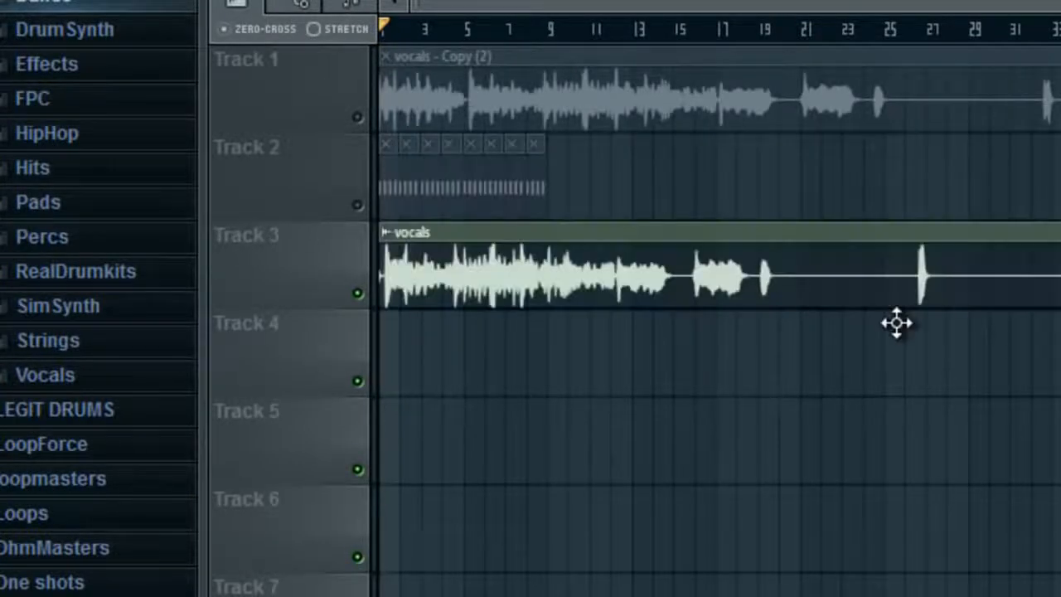
pyautogui.click(314, 29)
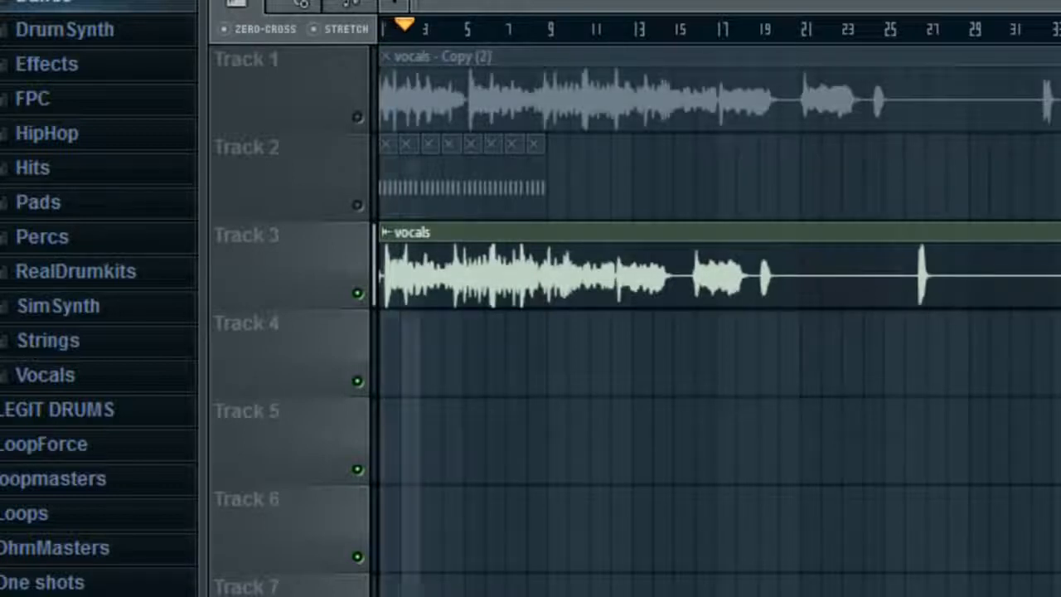
pyautogui.press('space')
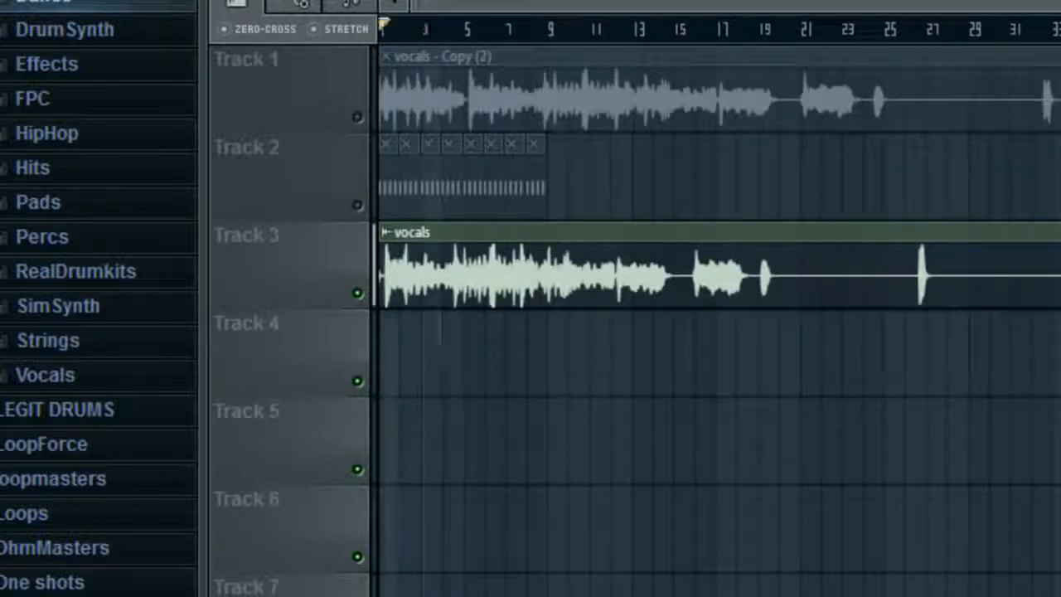
# Clear Track 3 and duplicate the vocals file in the stems folder as vocals - Copy (3)
pyautogui.rightClick(493, 281)
pyautogui.hotkey('alt', 'Tab')
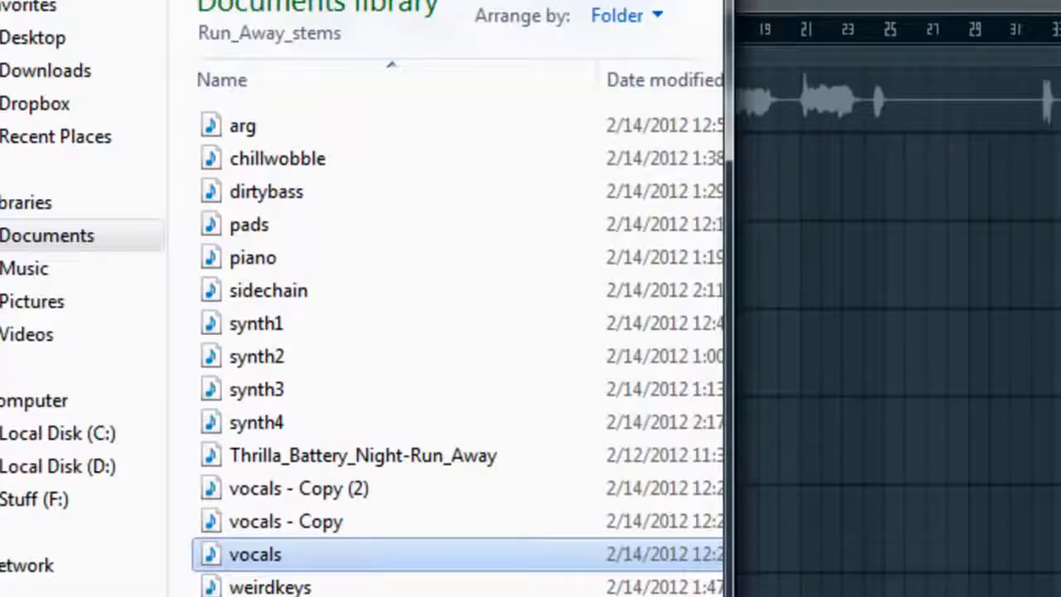
pyautogui.rightClick(373, 555)
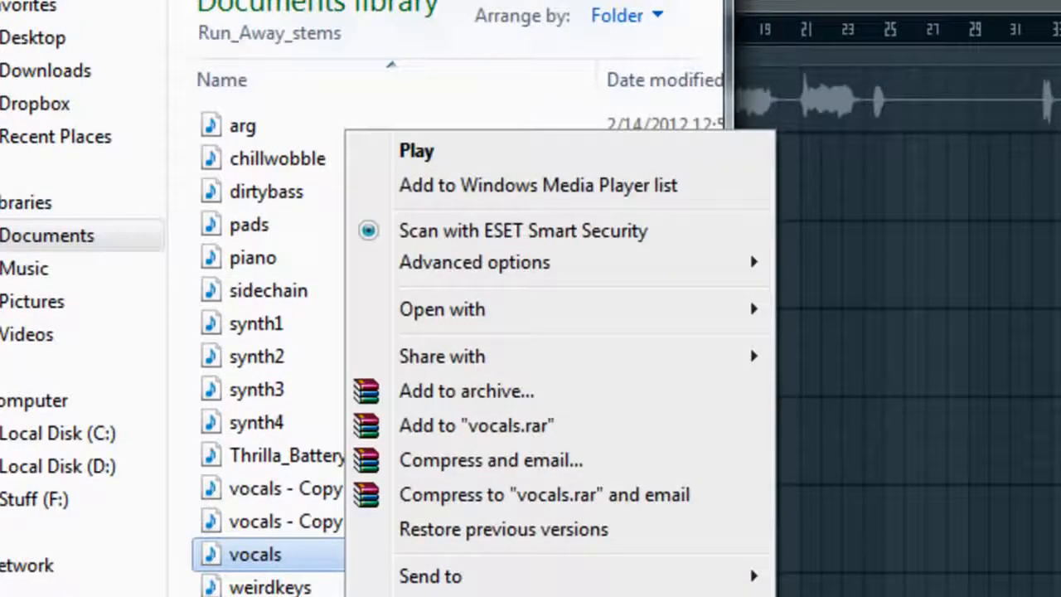
pyautogui.click(414, 595)
pyautogui.rightClick(304, 596)
pyautogui.click(387, 475)
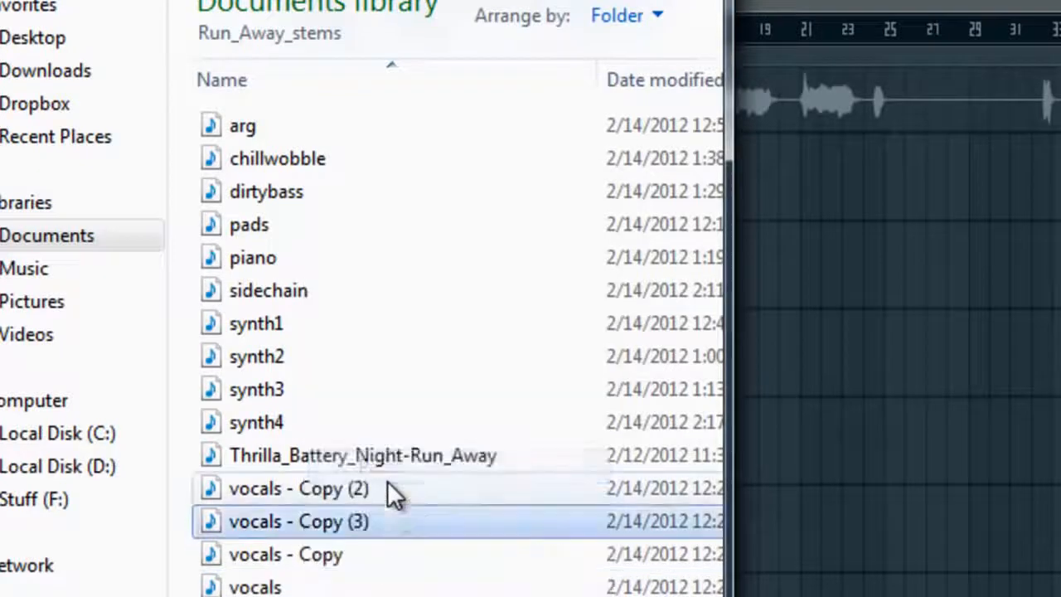
# Place vocals - Copy (3) at the start of Track 3 with STRETCH toggled and play it
pyautogui.moveTo(331, 530); pyautogui.dragTo(327, 339)
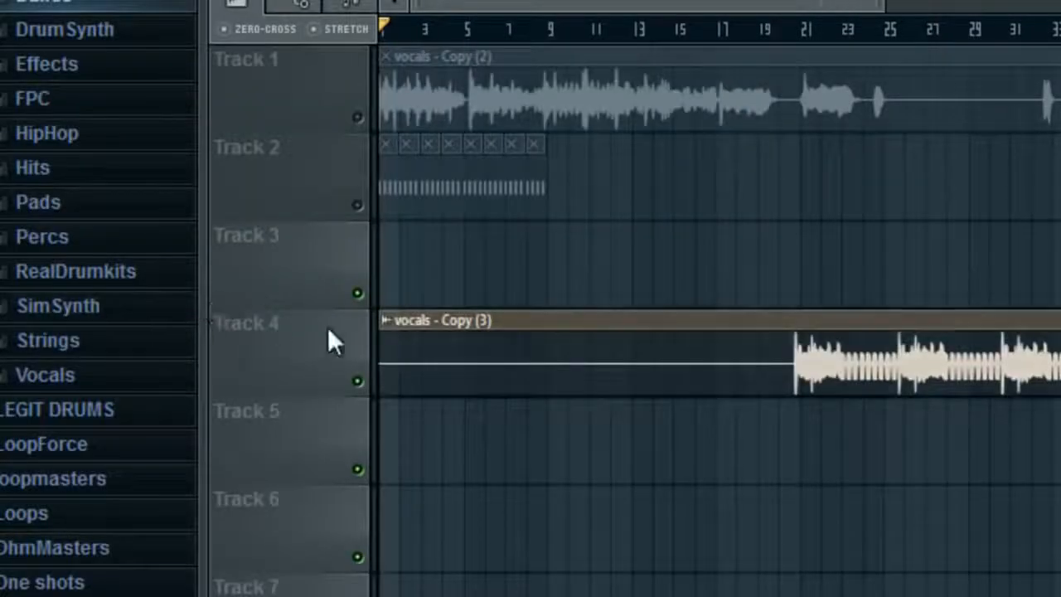
pyautogui.click(317, 31)
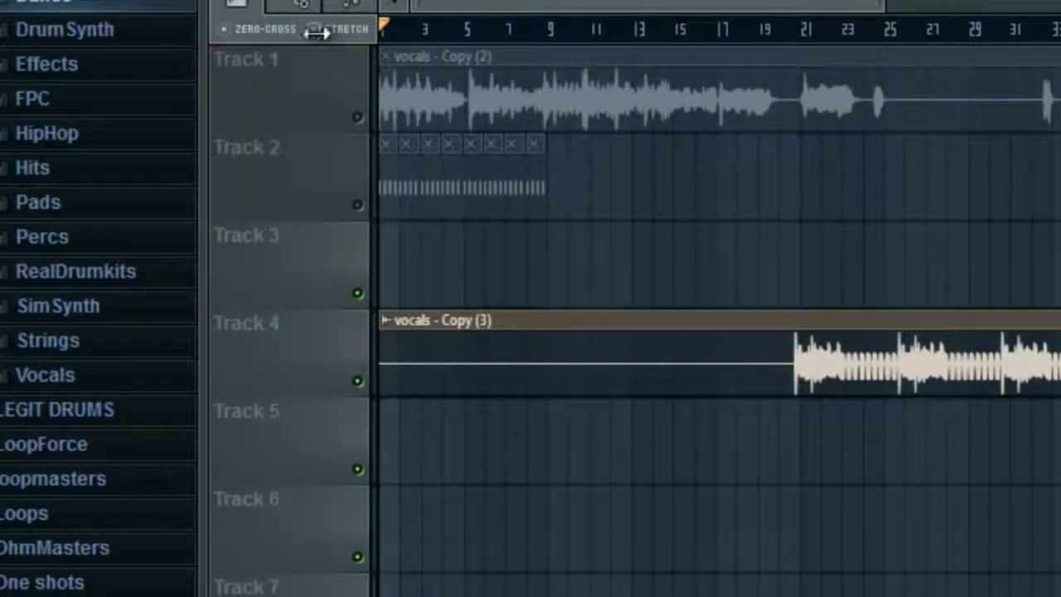
pyautogui.scroll(-3, 407, 387)
pyautogui.rightClick(390, 367)
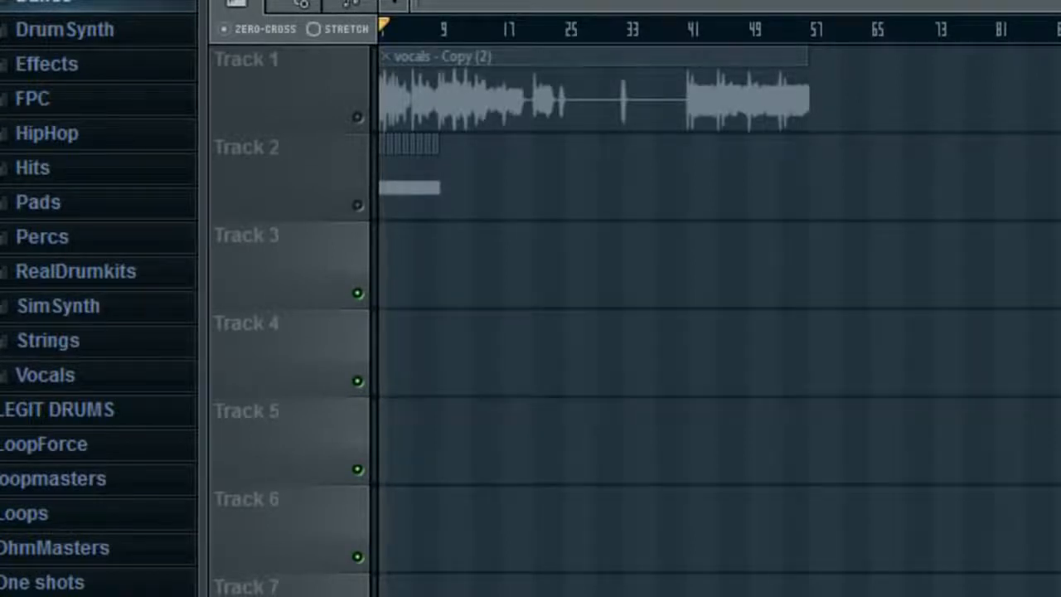
pyautogui.moveTo(598, 352); pyautogui.dragTo(388, 273)
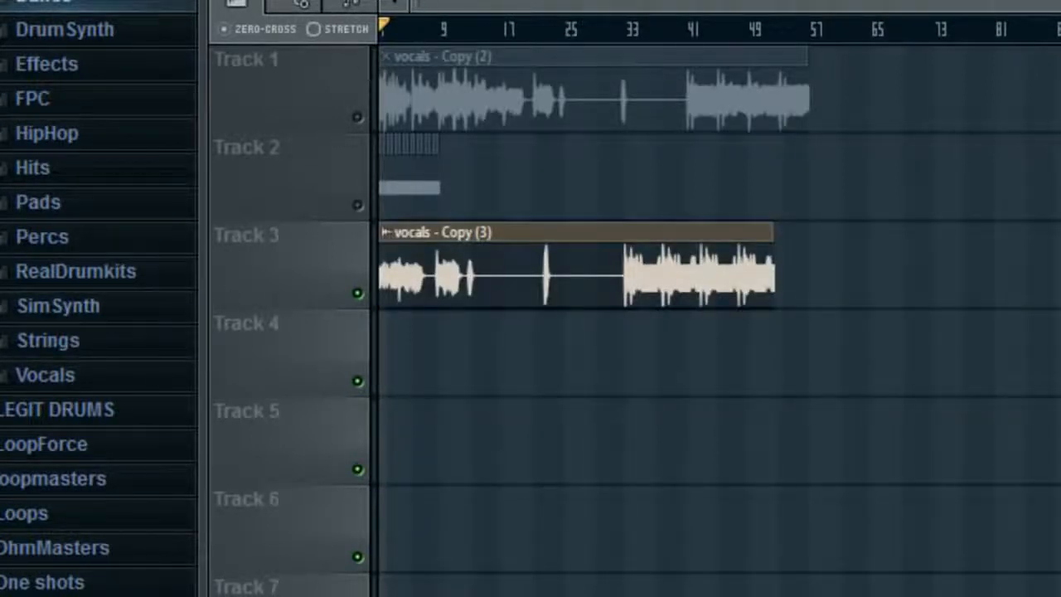
pyautogui.scroll(4, 505, 247)
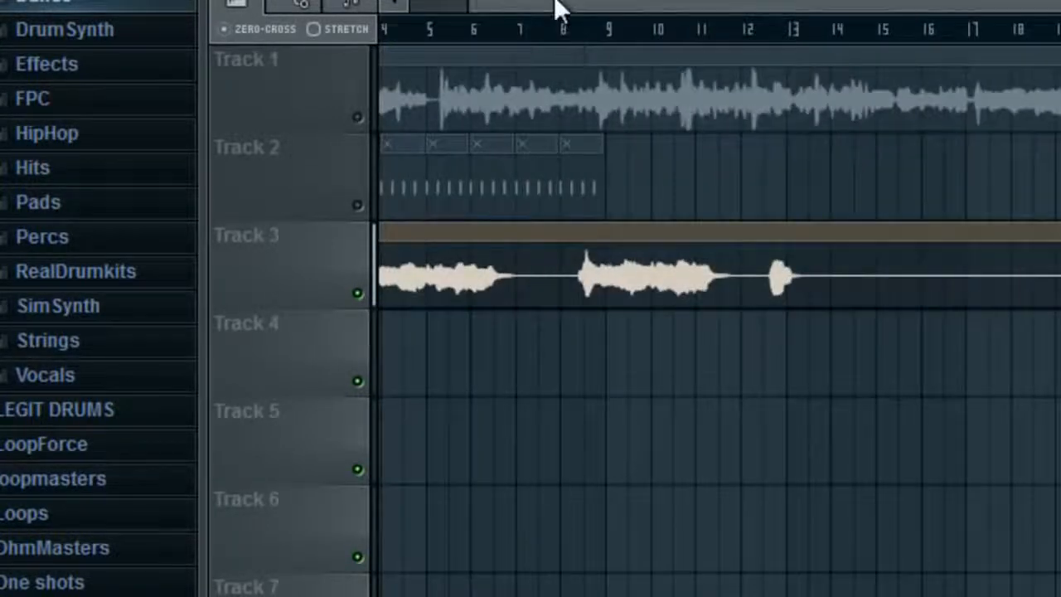
pyautogui.press('space')
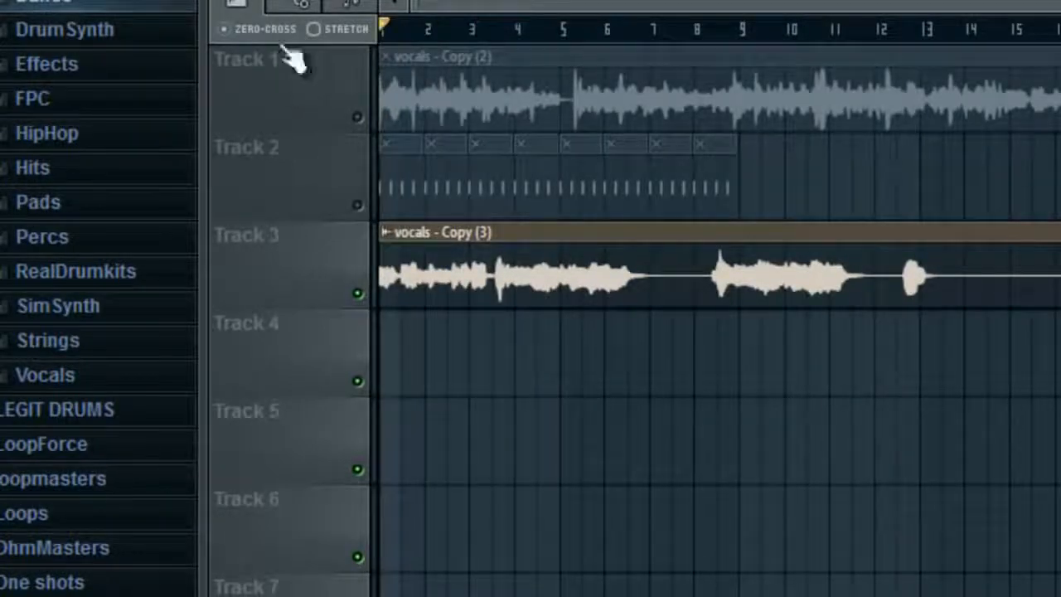
# Play the clip again with stretch mode off, then delete vocals - Copy (3) from Track 3
pyautogui.click(331, 28)
pyautogui.scroll(-3, 406, 129)
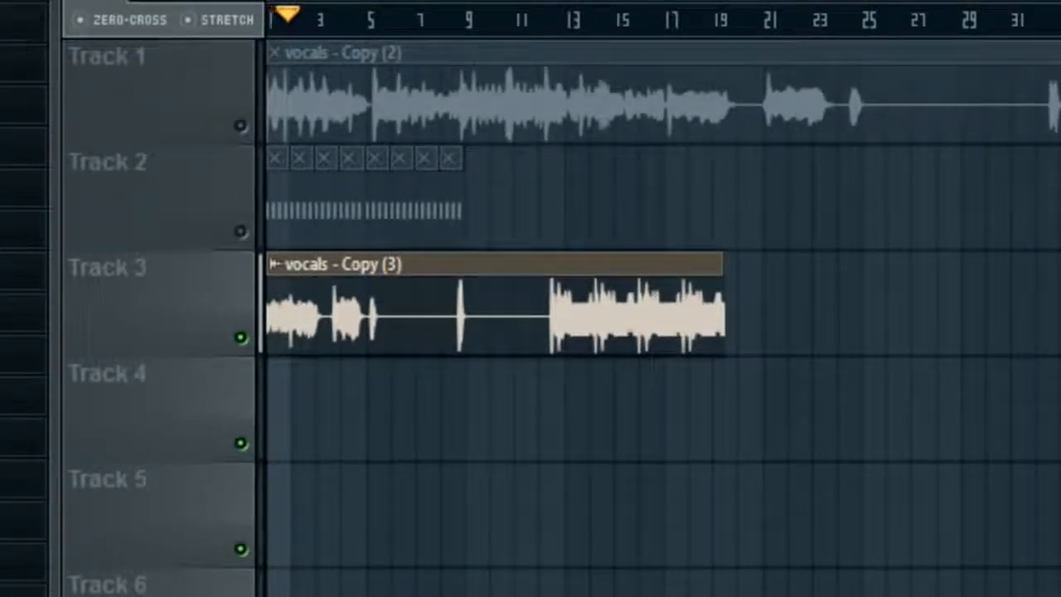
pyautogui.press('space')
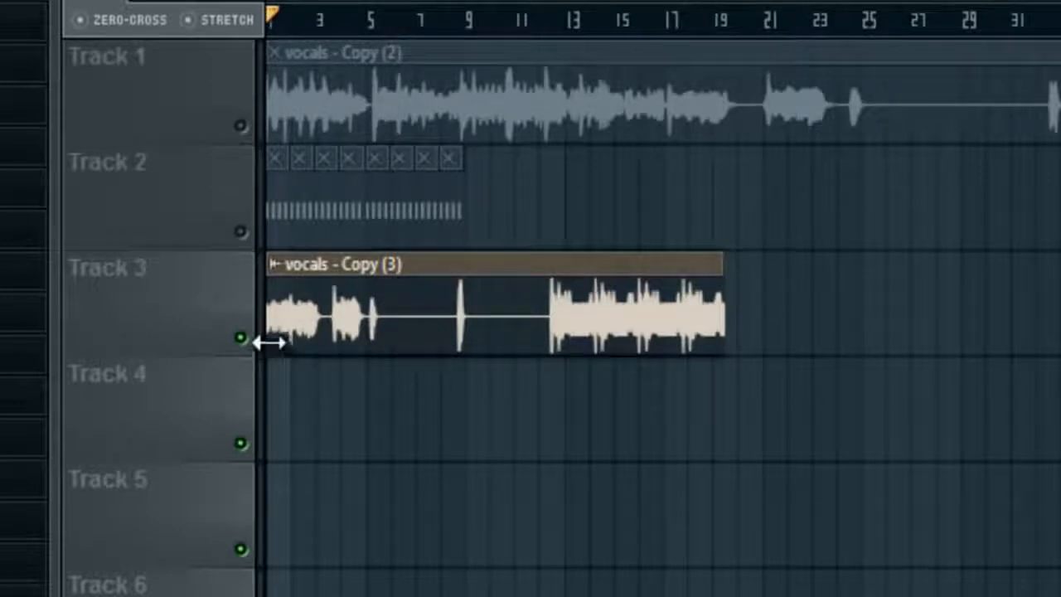
pyautogui.rightClick(417, 327)
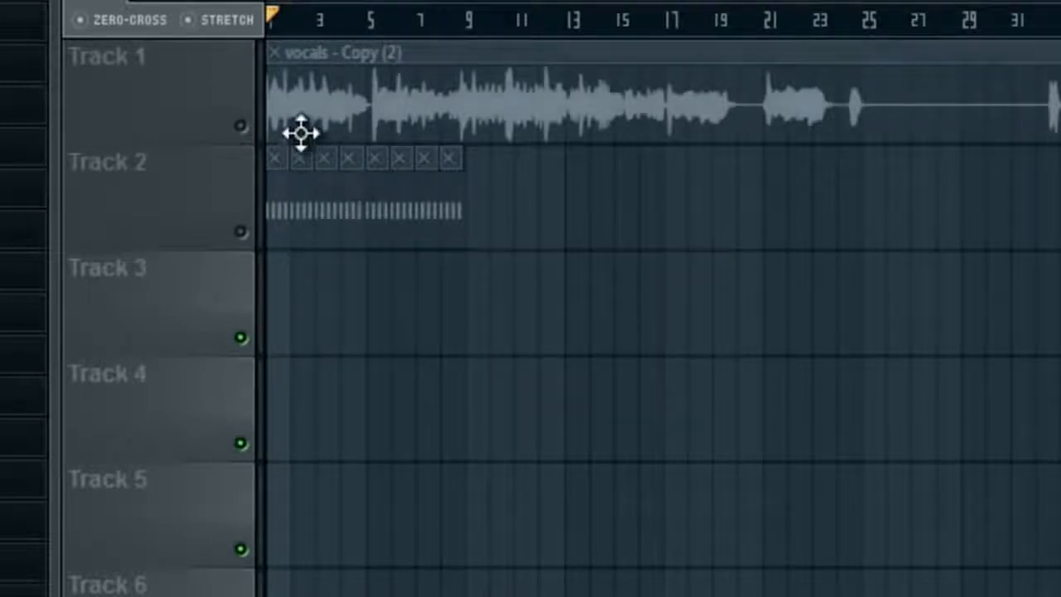
# Unmute Track 1 and stretch its vocals - Copy (2) clip shorter to end near bar 37
pyautogui.click(241, 126)
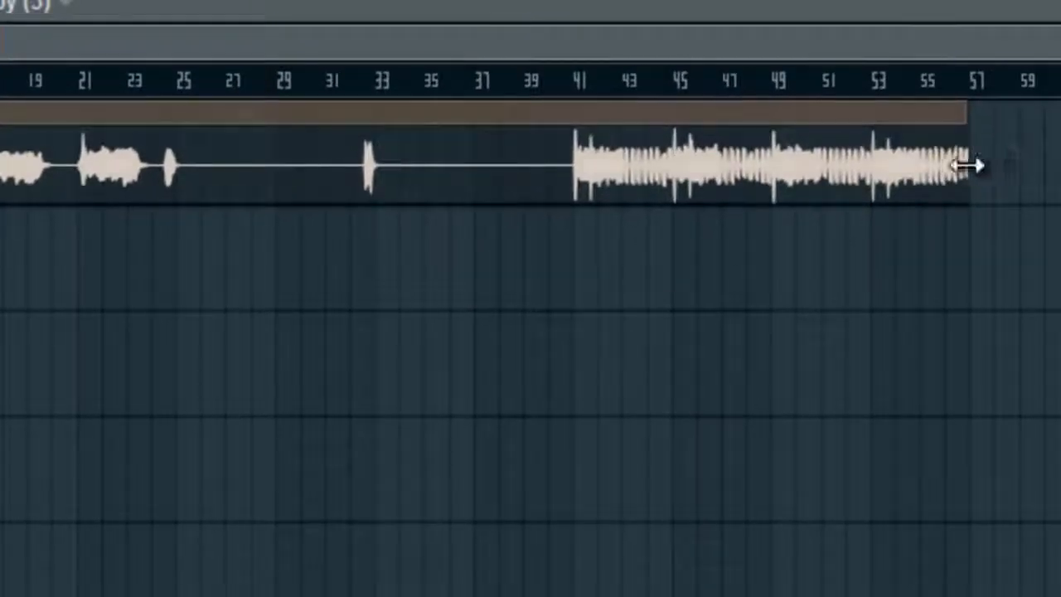
pyautogui.moveTo(968, 166); pyautogui.dragTo(456, 177)
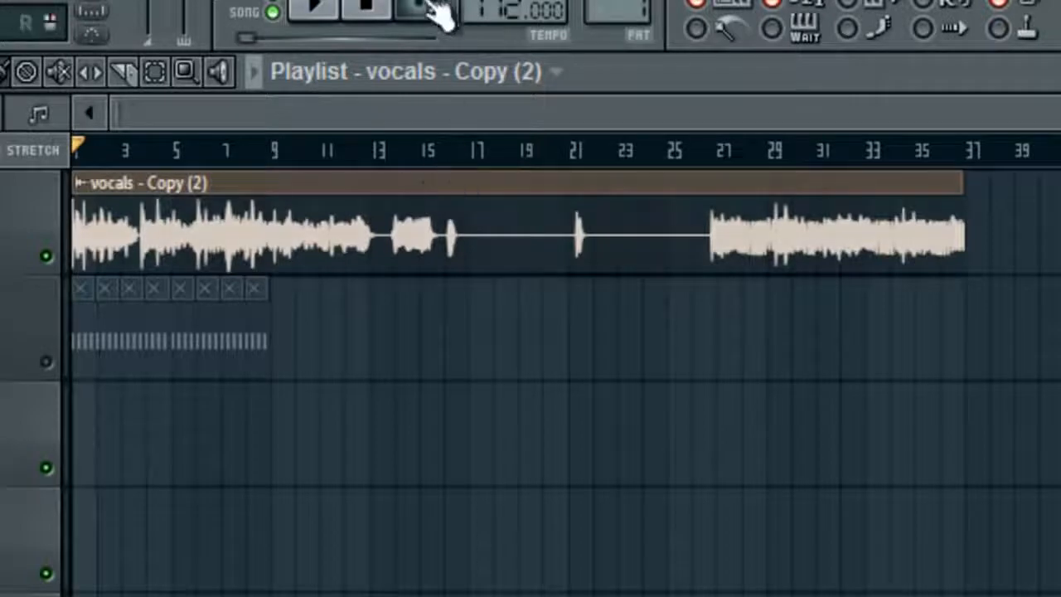
pyautogui.click(342, 13)
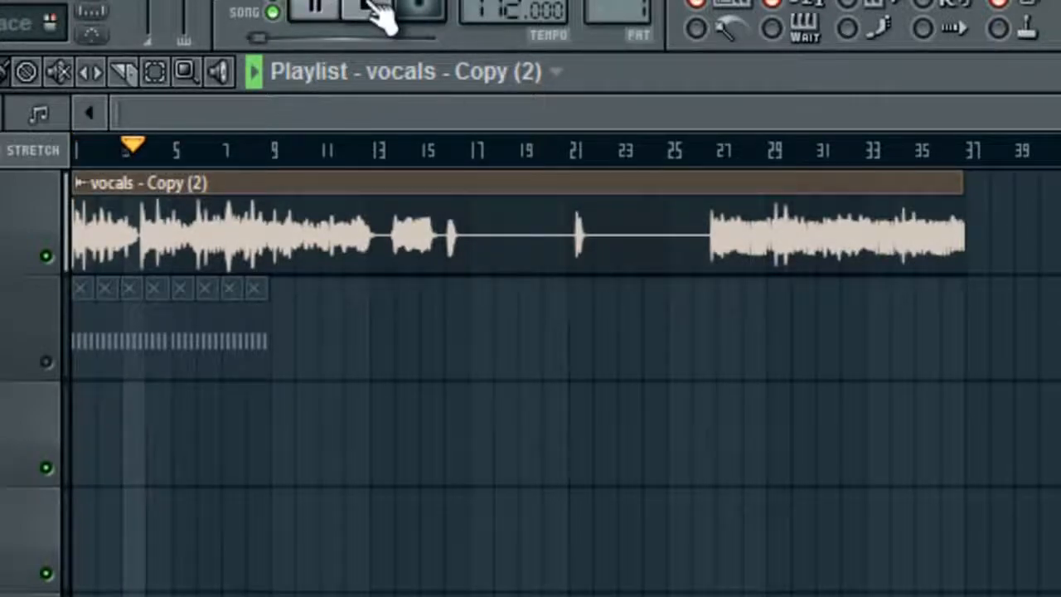
pyautogui.click(380, 13)
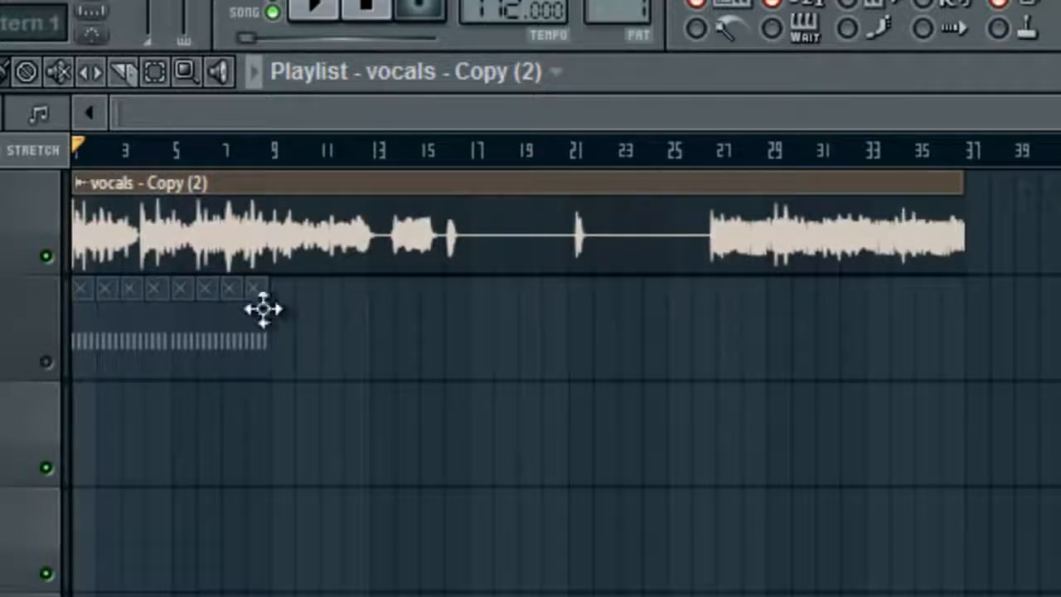
pyautogui.scroll(5, 149, 167)
pyautogui.scroll(-2, 221, 347)
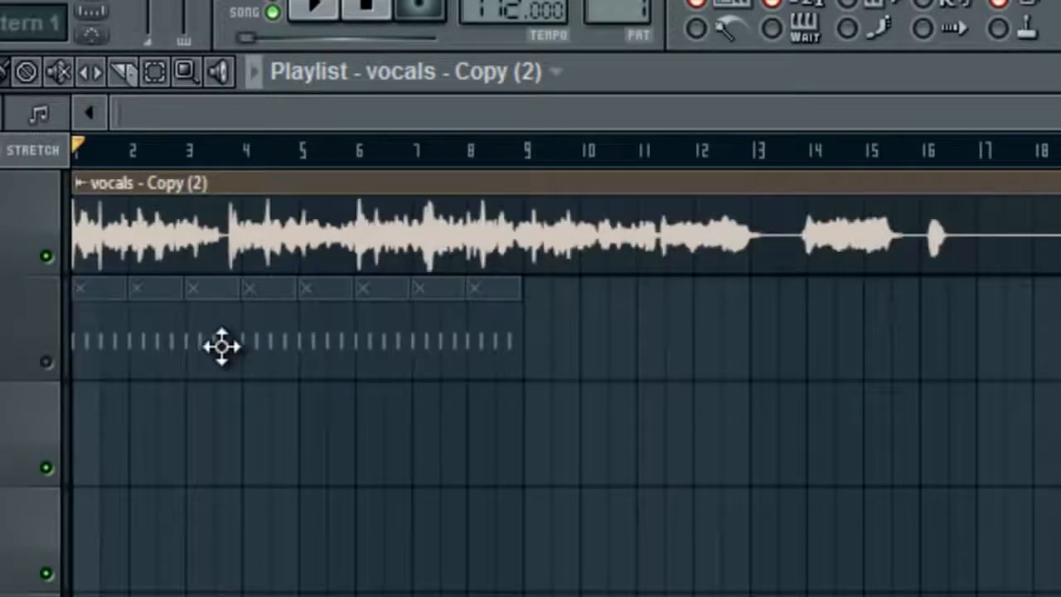
pyautogui.scroll(-2, 1019, 338)
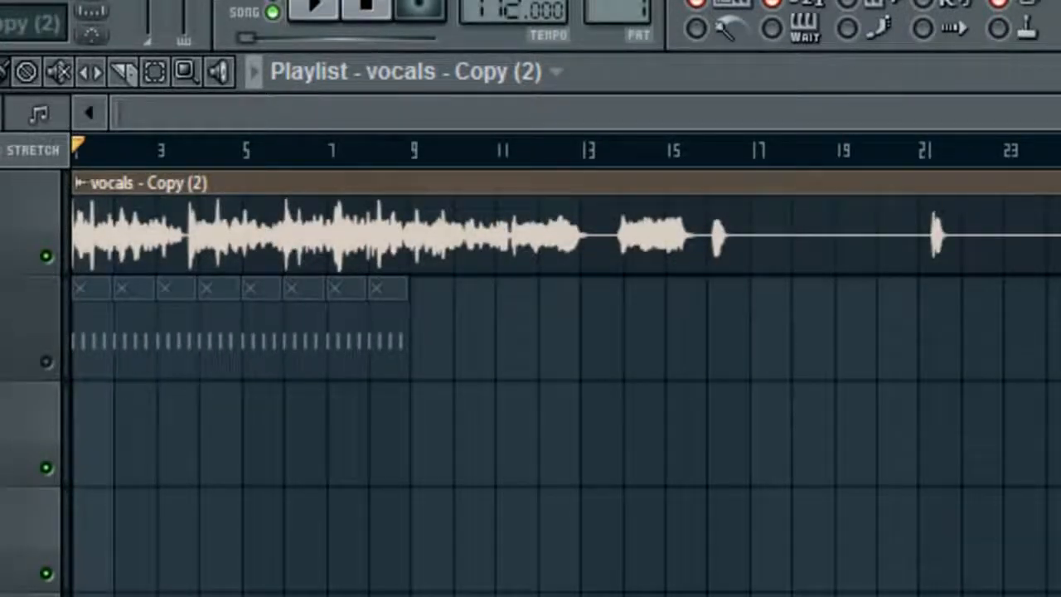
pyautogui.scroll(-1, 530, 431)
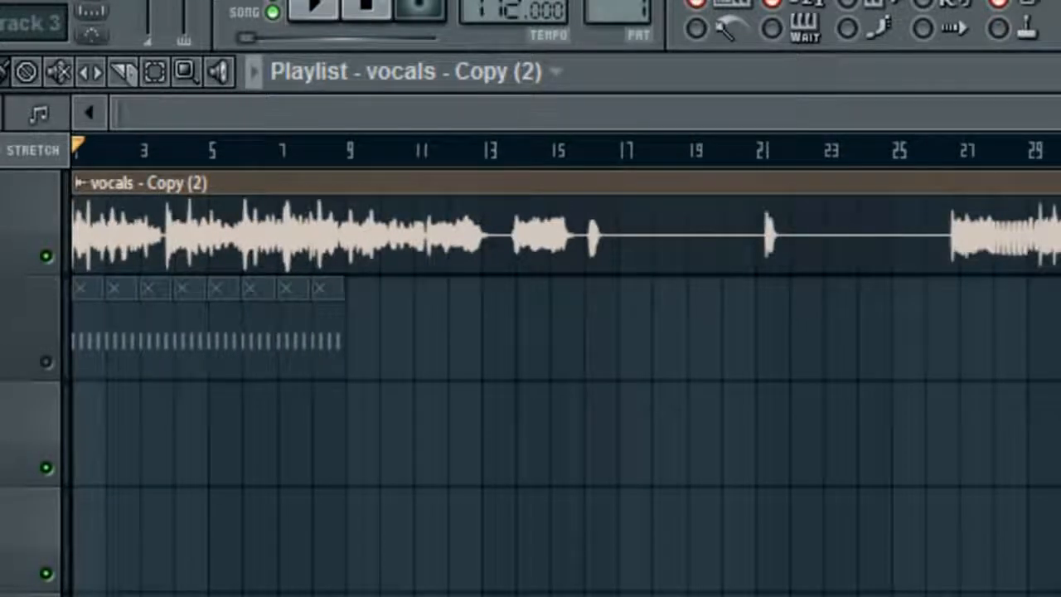